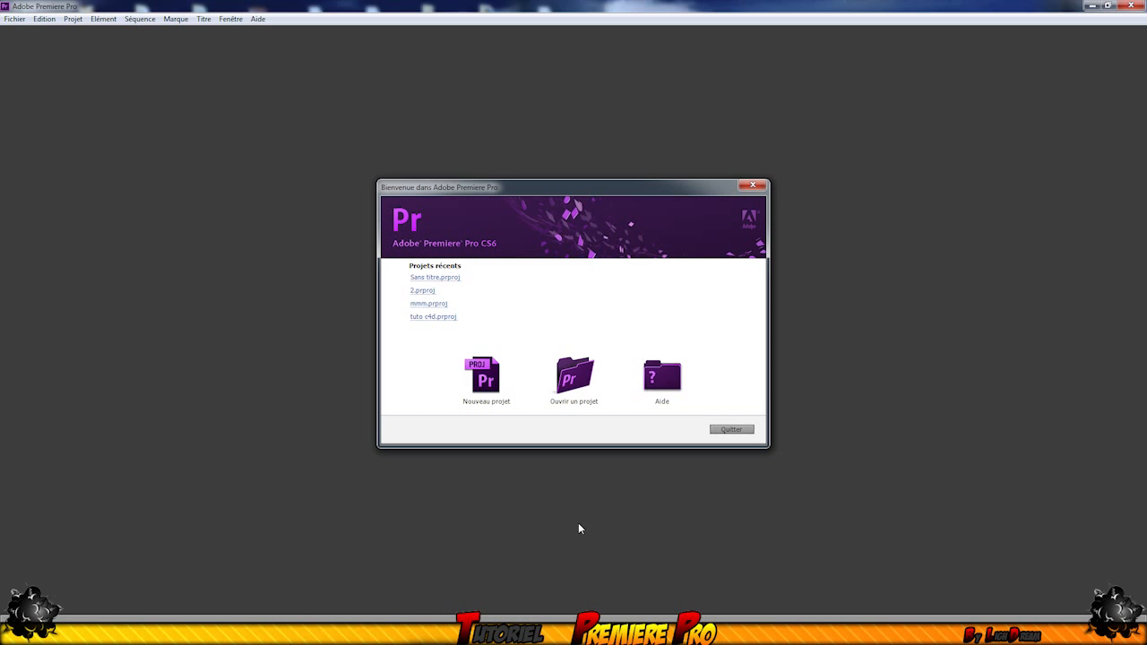
# Start a new project and keep its captured-video scratch disk on "Identique au projet"
pyautogui.click(511, 361)
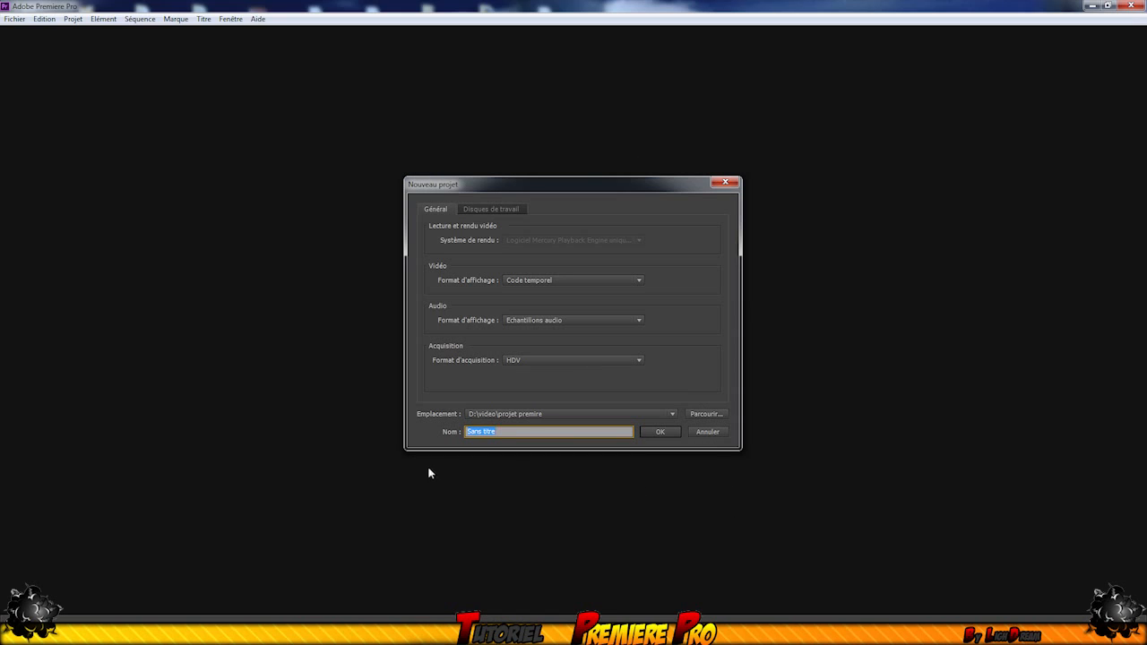
pyautogui.click(436, 209)
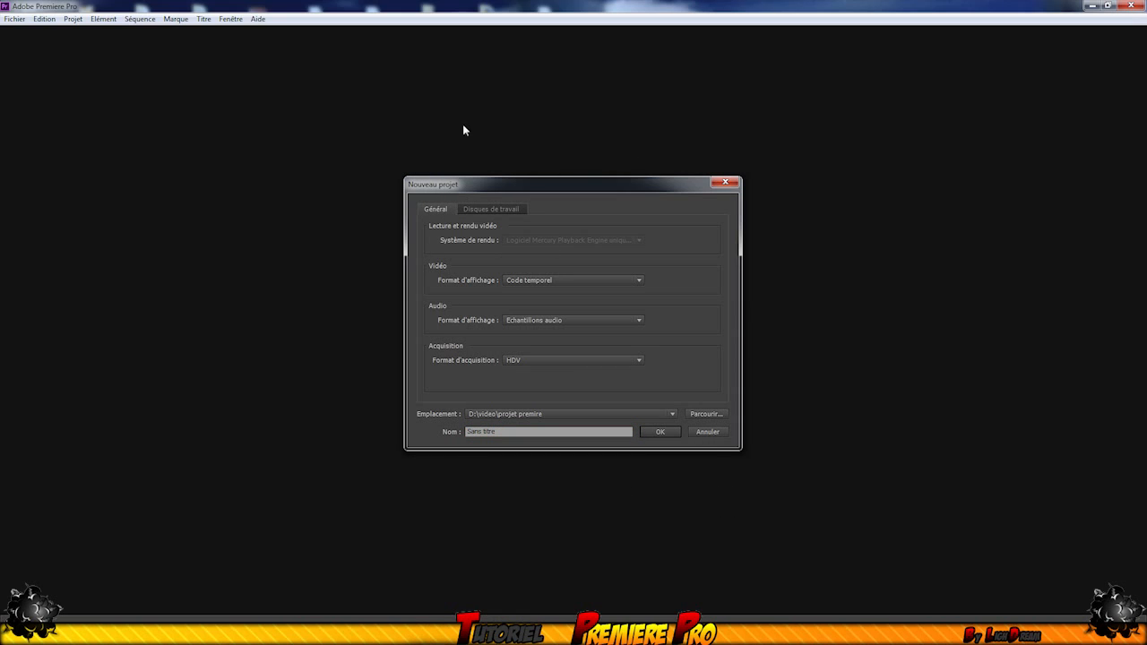
pyautogui.click(493, 210)
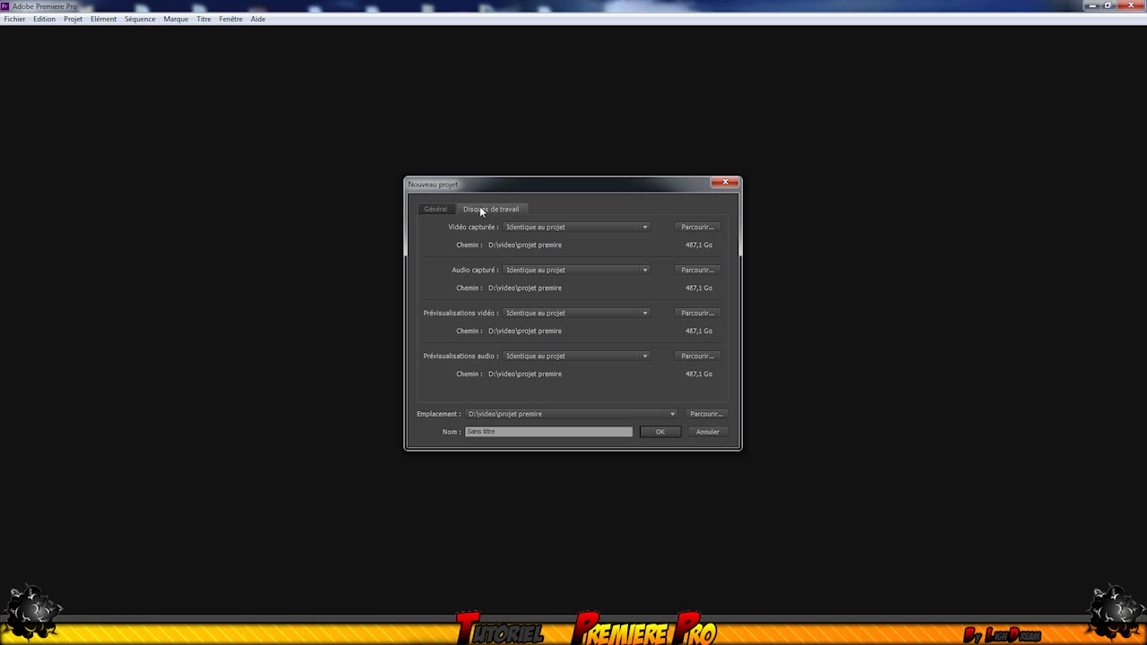
pyautogui.click(538, 230)
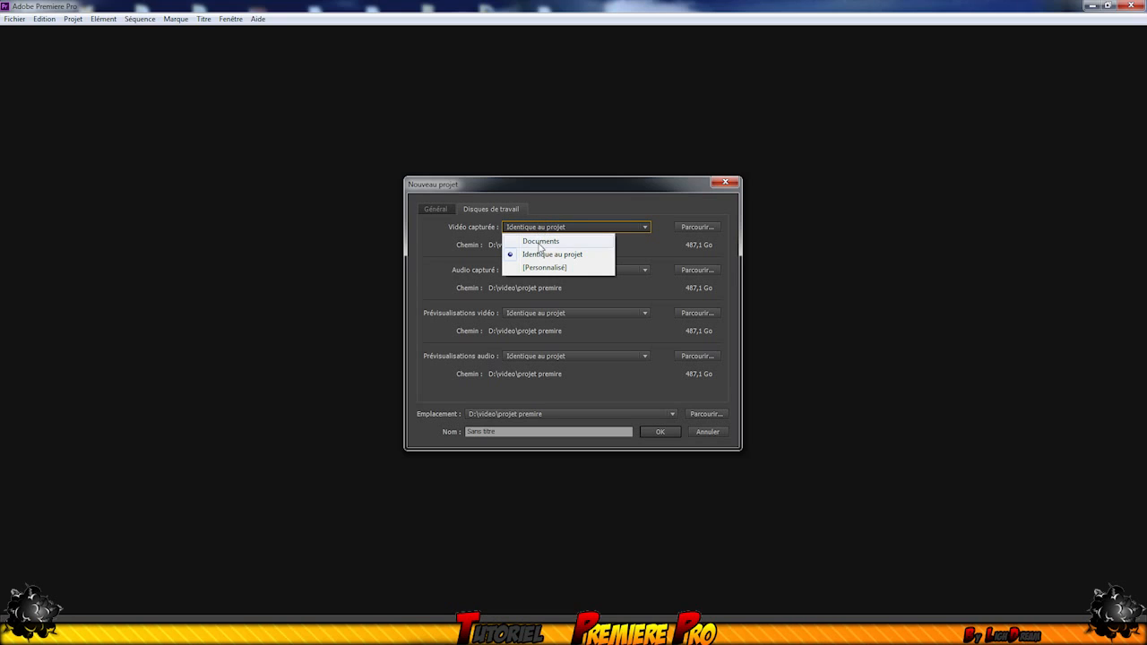
pyautogui.click(539, 253)
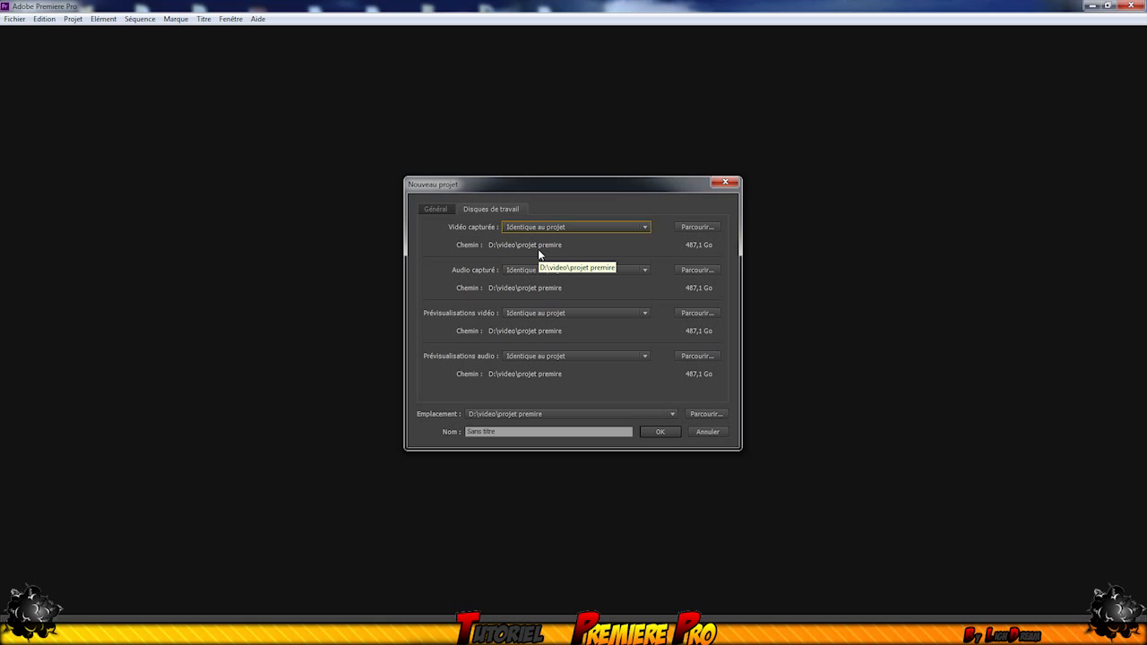
# Name the new project "tuto" and create it
pyautogui.click(429, 211)
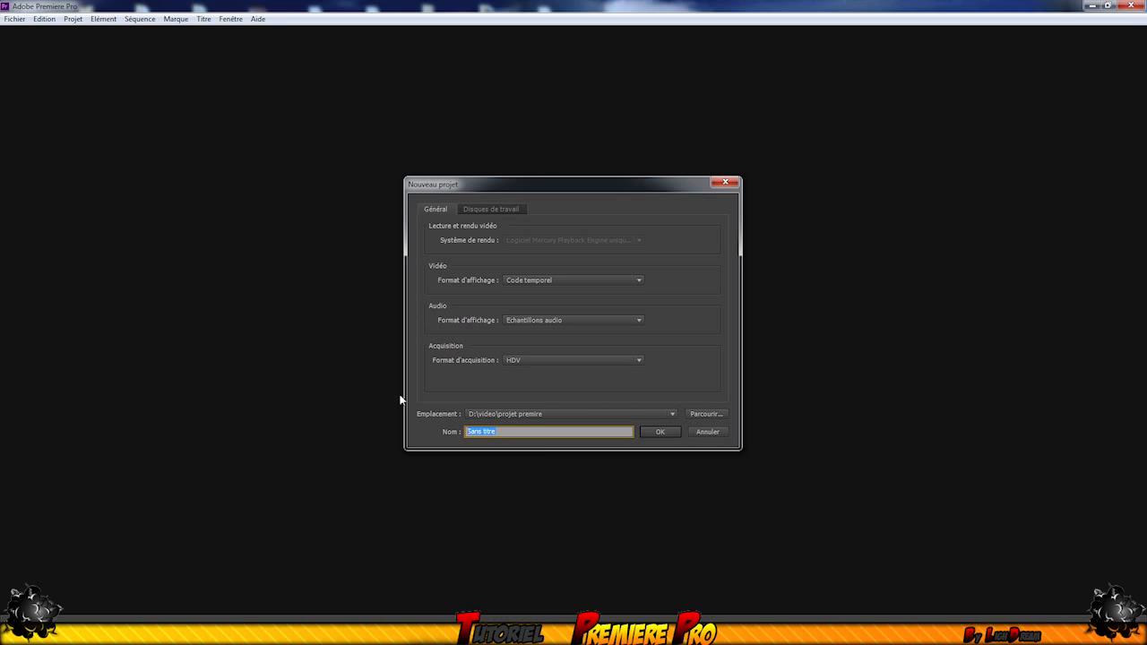
pyautogui.write('tuto')
pyautogui.press('Return')
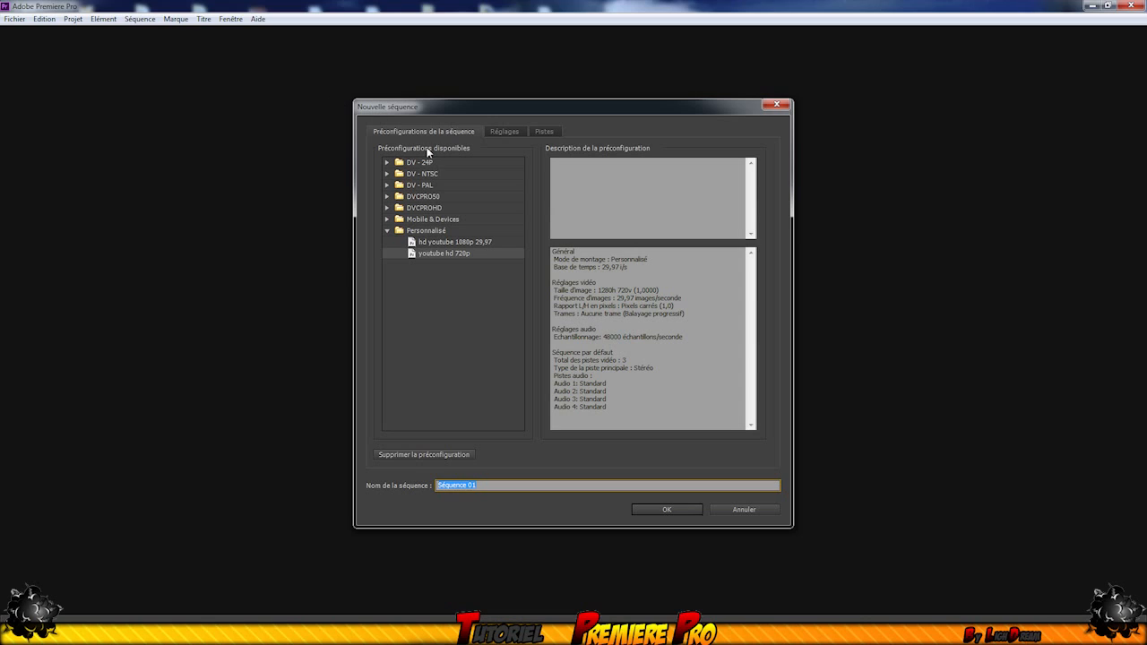
# Choose the custom "youtube hd 720p" preset for the new sequence and show its detailed settings
pyautogui.click(443, 244)
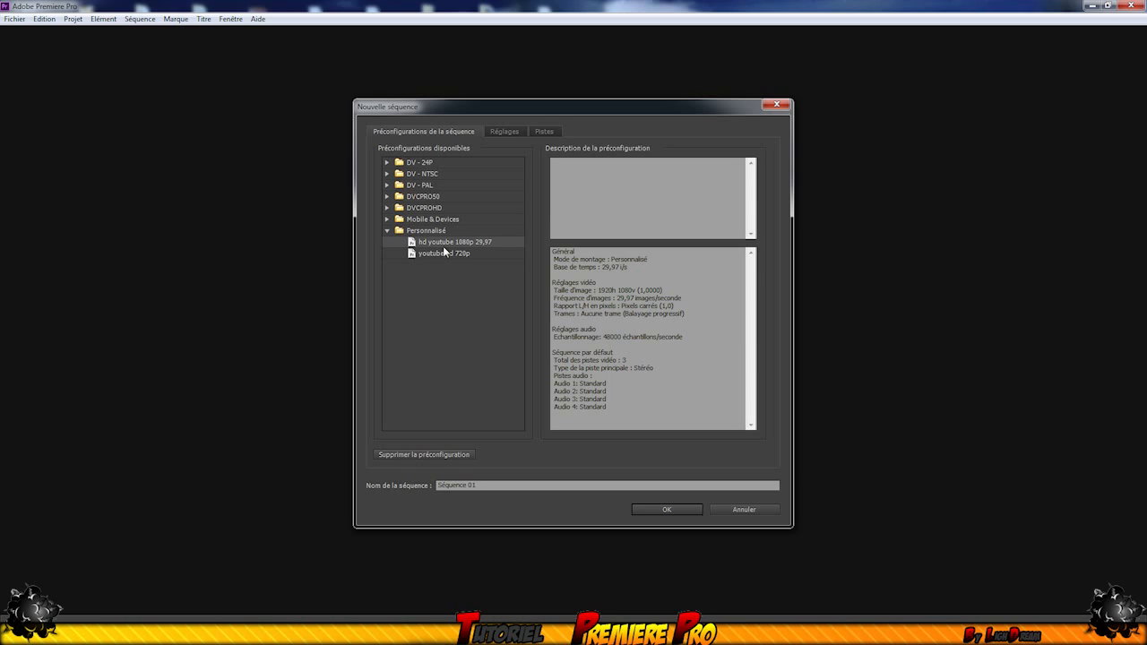
pyautogui.click(445, 254)
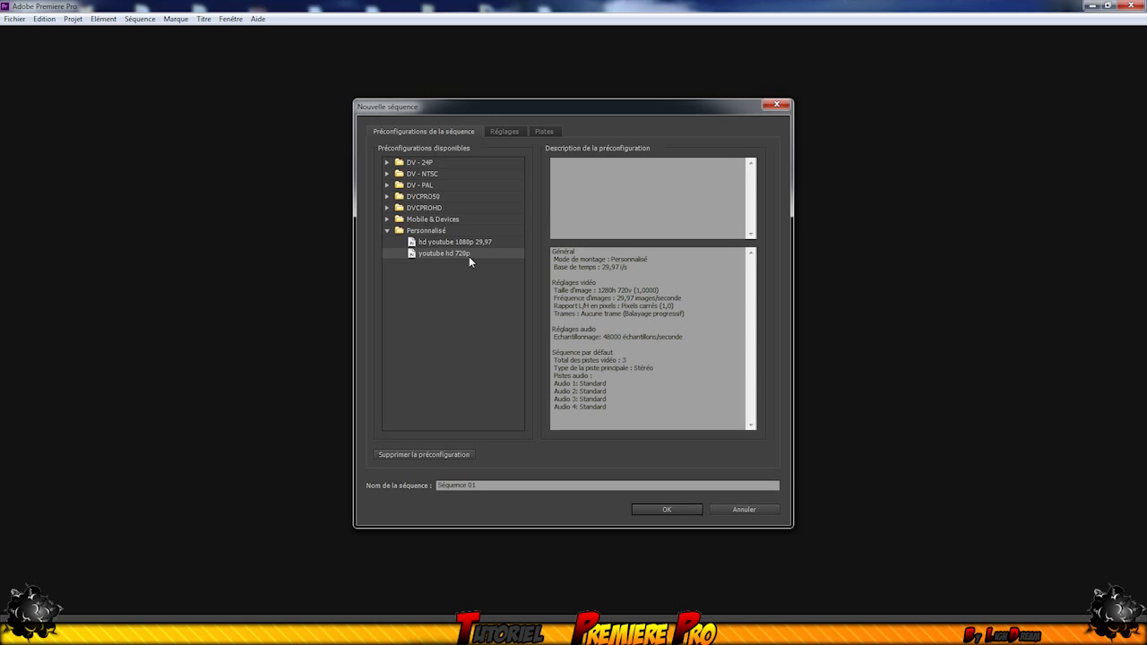
pyautogui.click(502, 134)
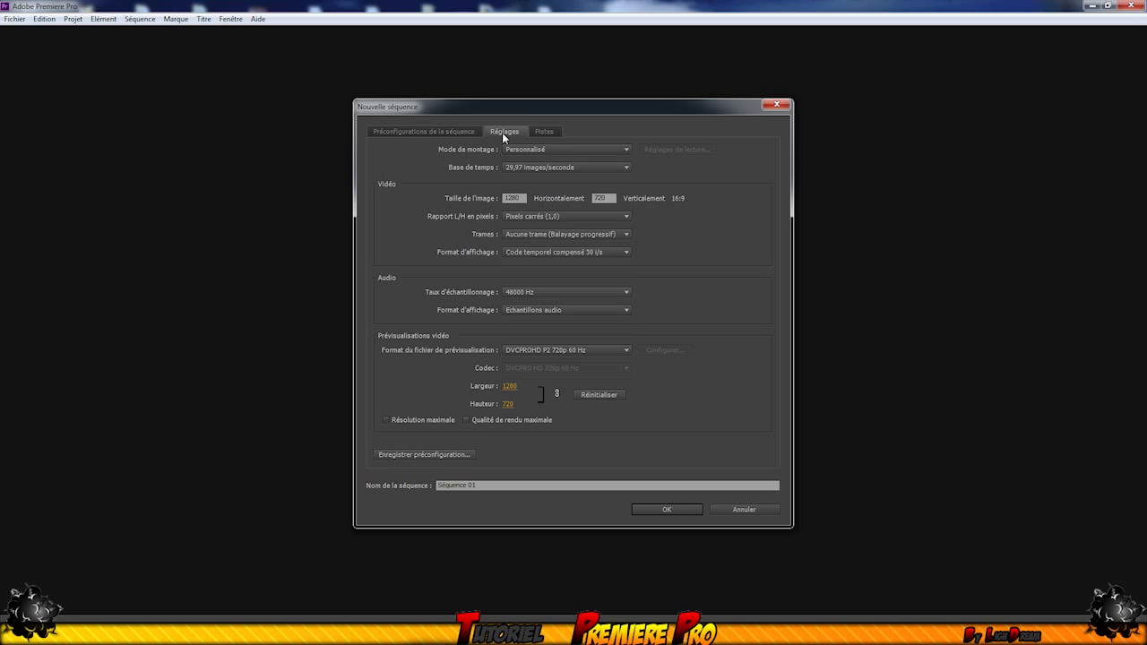
pyautogui.click(431, 131)
pyautogui.click(503, 132)
# Examine the editing mode and timebase choices in the new sequence's settings
pyautogui.click(541, 153)
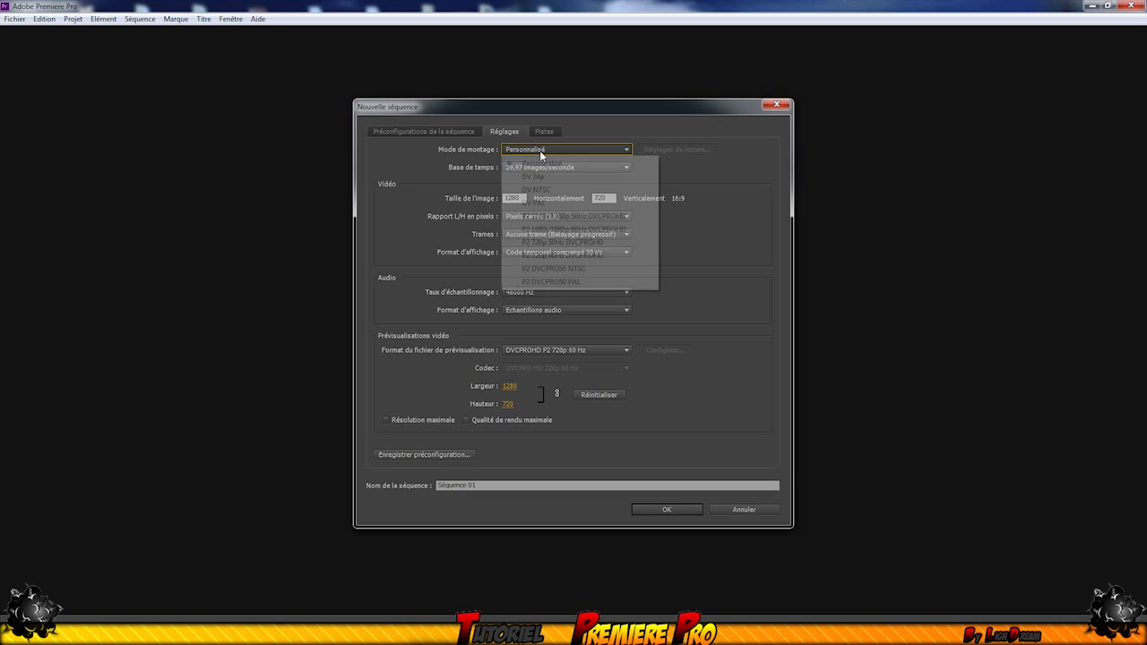
pyautogui.click(539, 150)
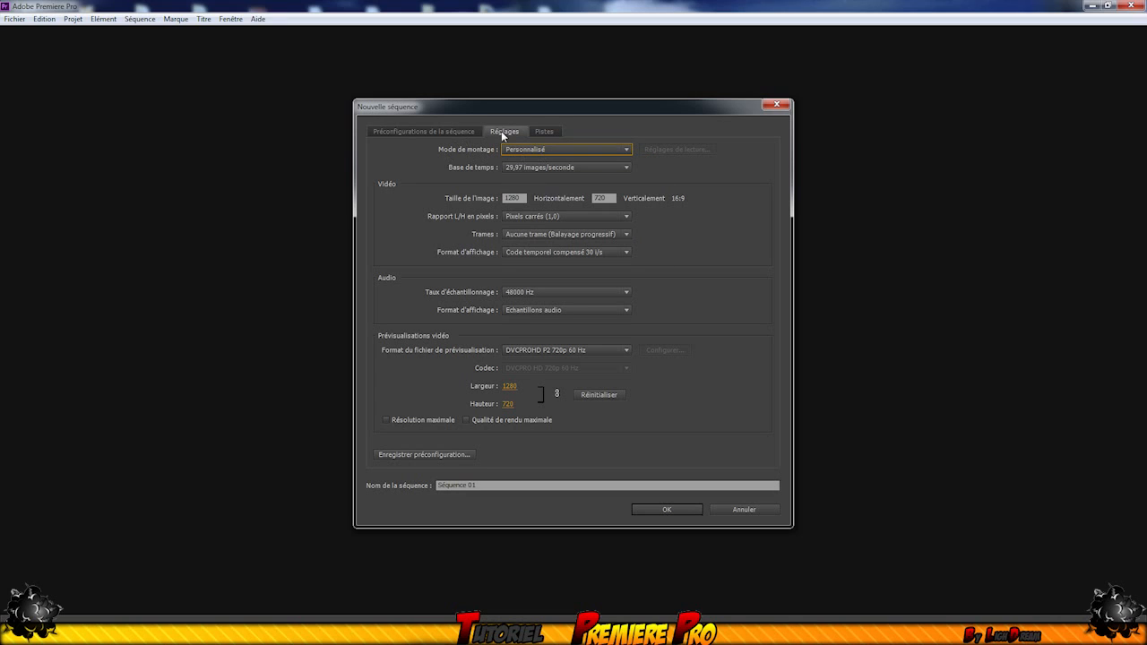
pyautogui.click(531, 170)
pyautogui.click(534, 167)
pyautogui.click(533, 168)
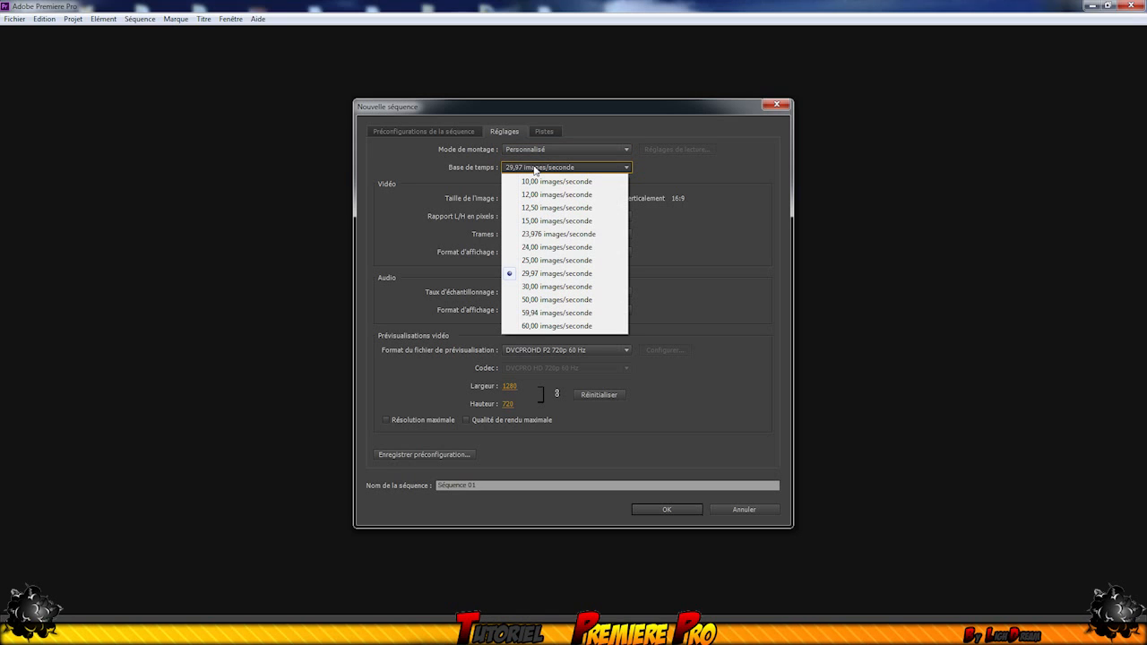
pyautogui.click(723, 205)
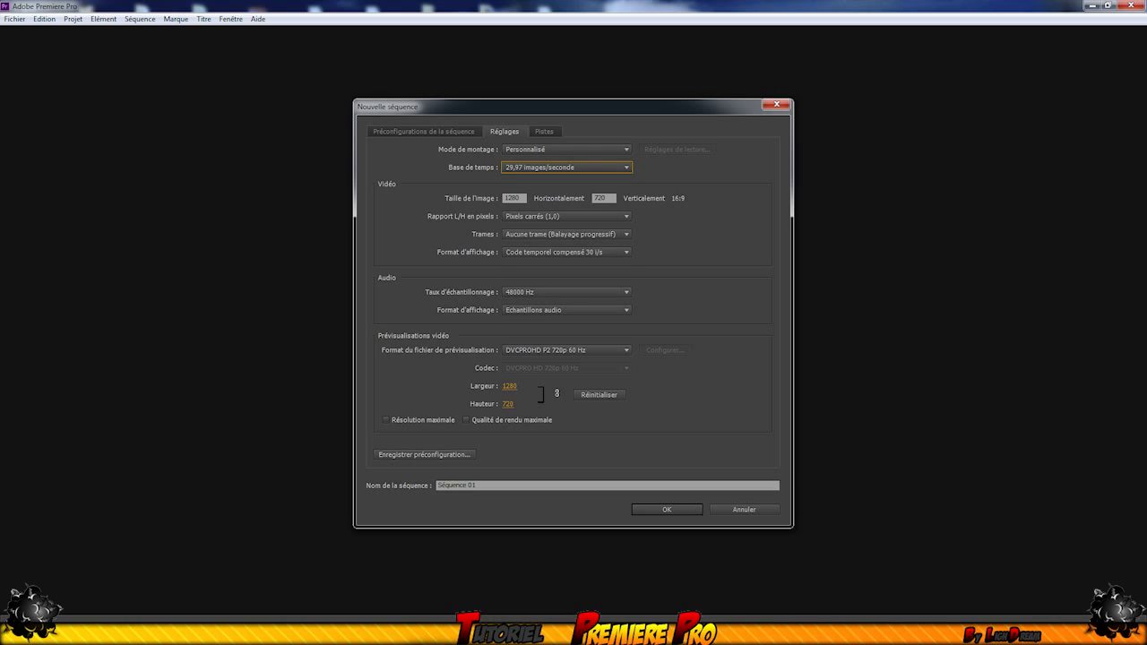
# Review the pixel aspect ratio choices and keep "Pixels carrés (1,0)" for the sequence
pyautogui.click(569, 217)
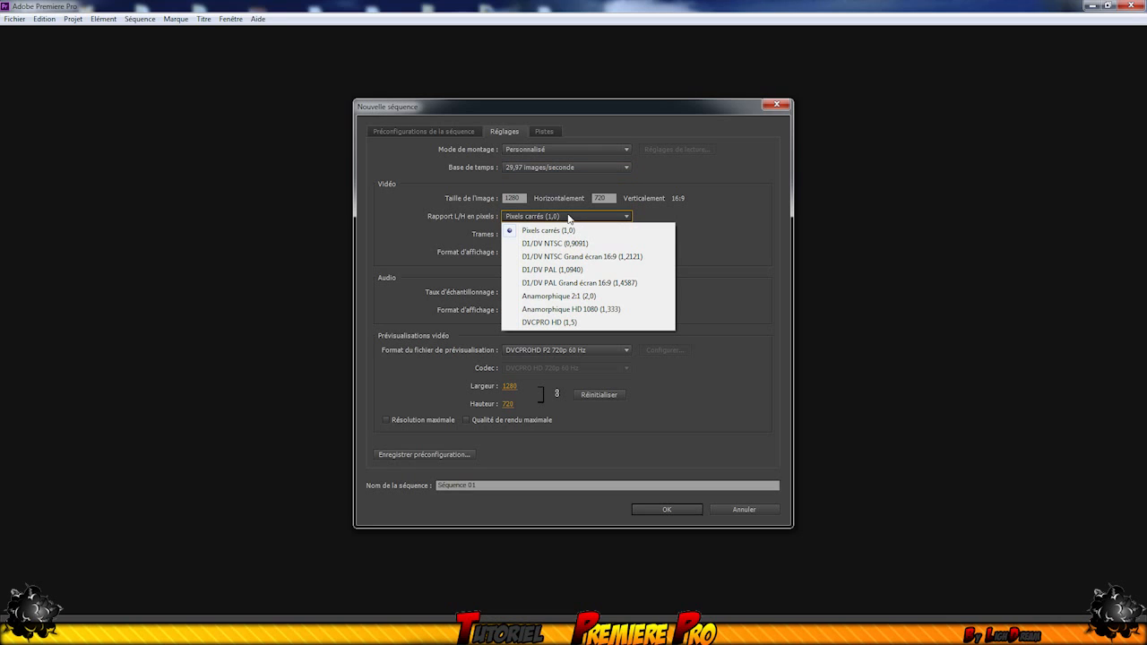
pyautogui.click(569, 217)
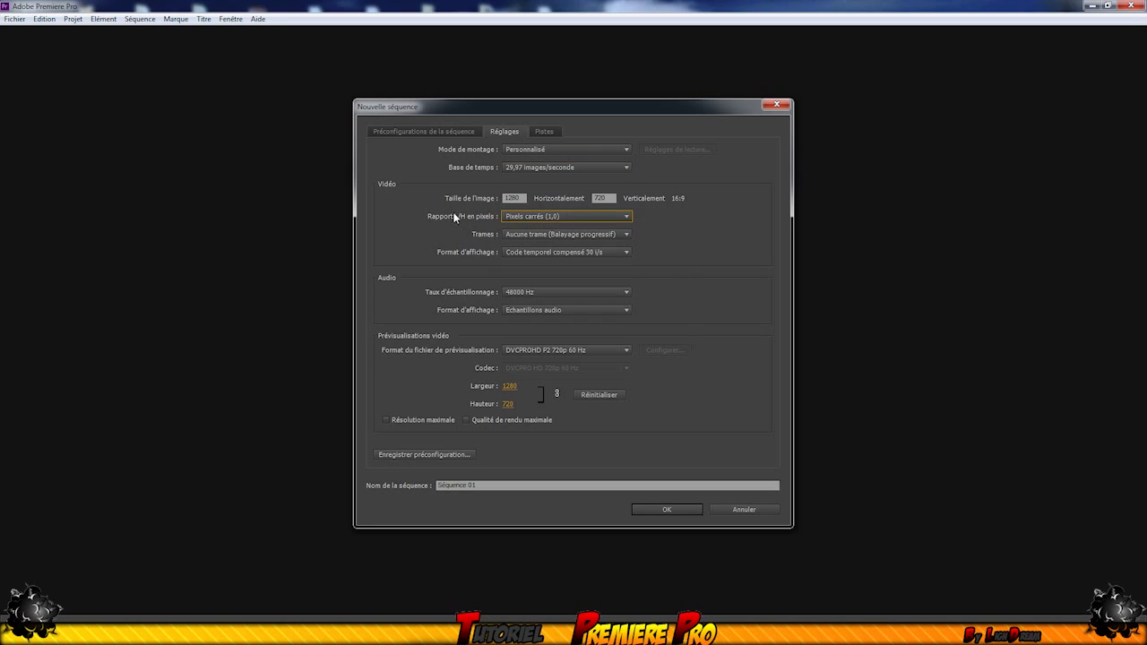
pyautogui.click(519, 216)
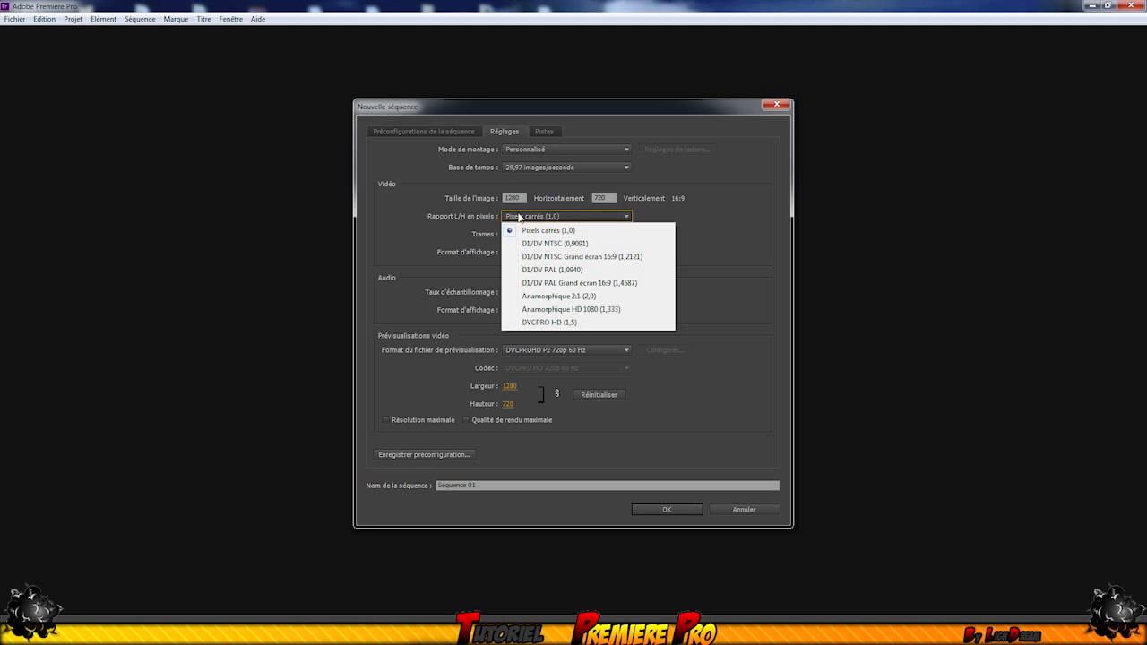
pyautogui.click(552, 231)
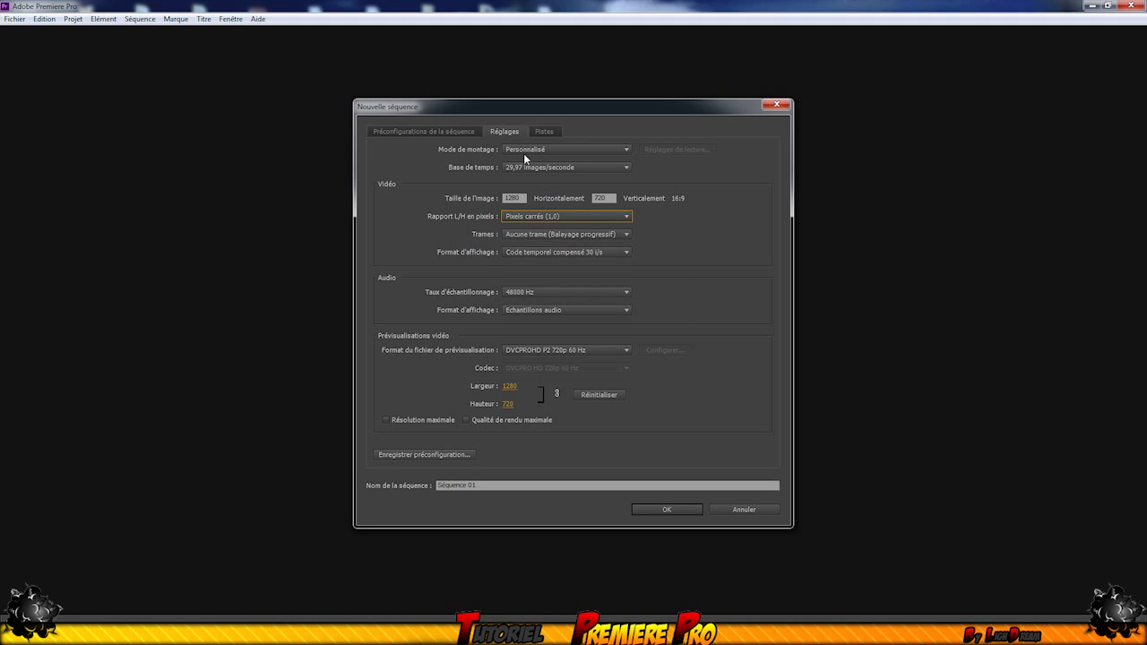
pyautogui.click(550, 217)
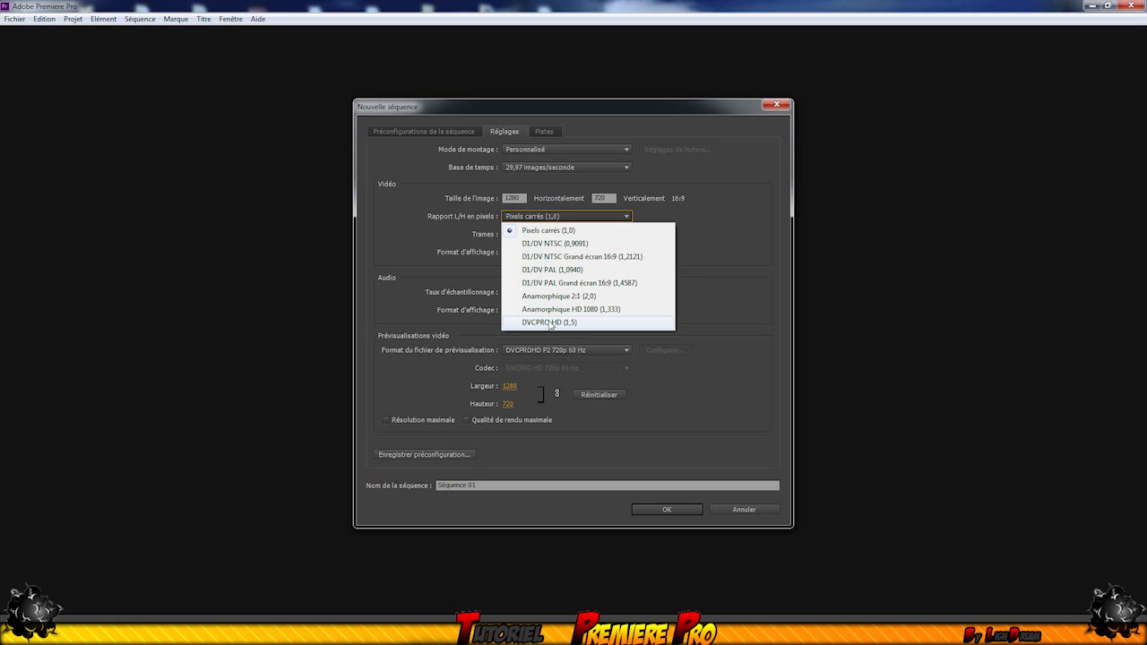
pyautogui.click(738, 316)
# Examine the choices for fields, video display format, audio sample rate, audio display format and preview file format
pyautogui.click(570, 235)
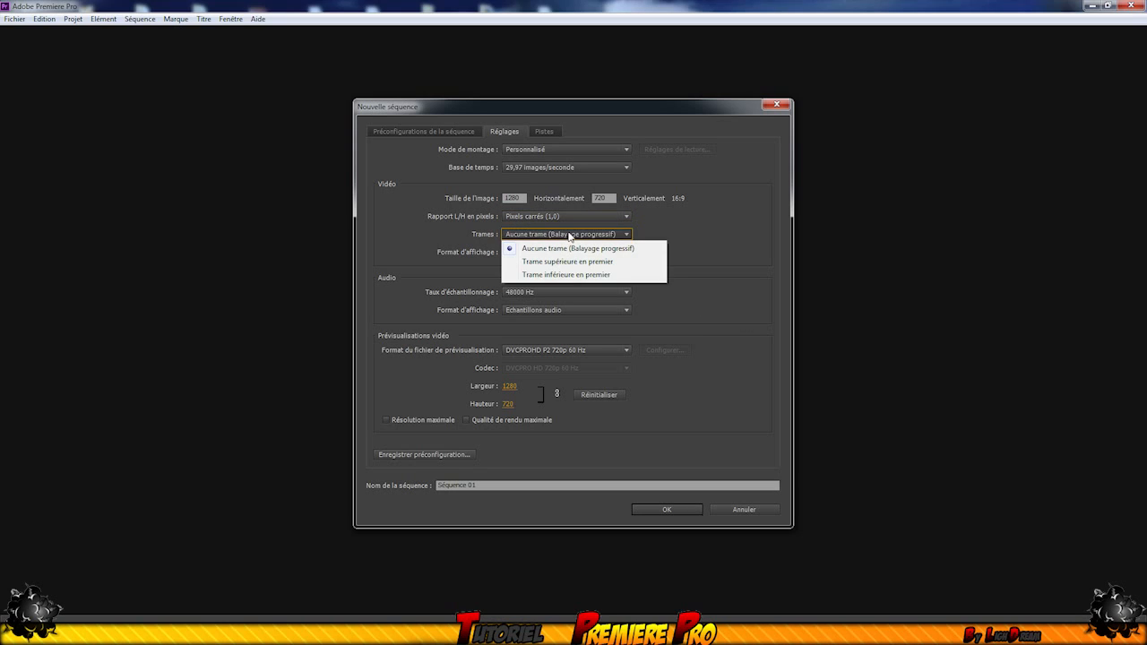
pyautogui.click(571, 235)
pyautogui.click(549, 253)
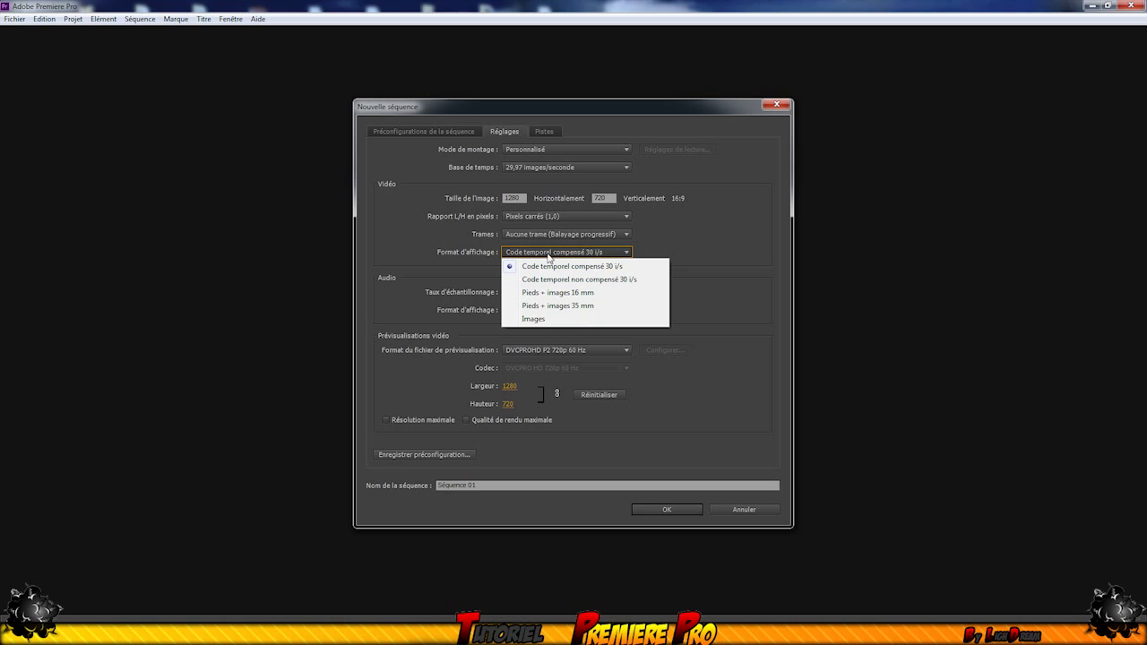
pyautogui.click(548, 254)
pyautogui.click(519, 293)
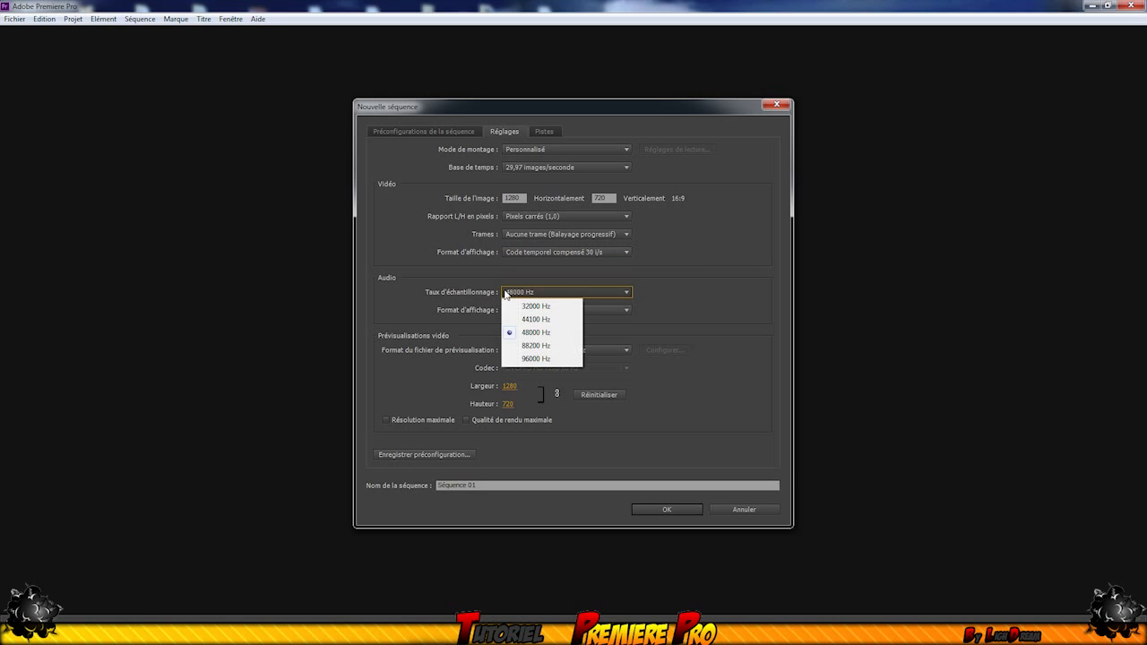
pyautogui.click(519, 292)
pyautogui.click(529, 311)
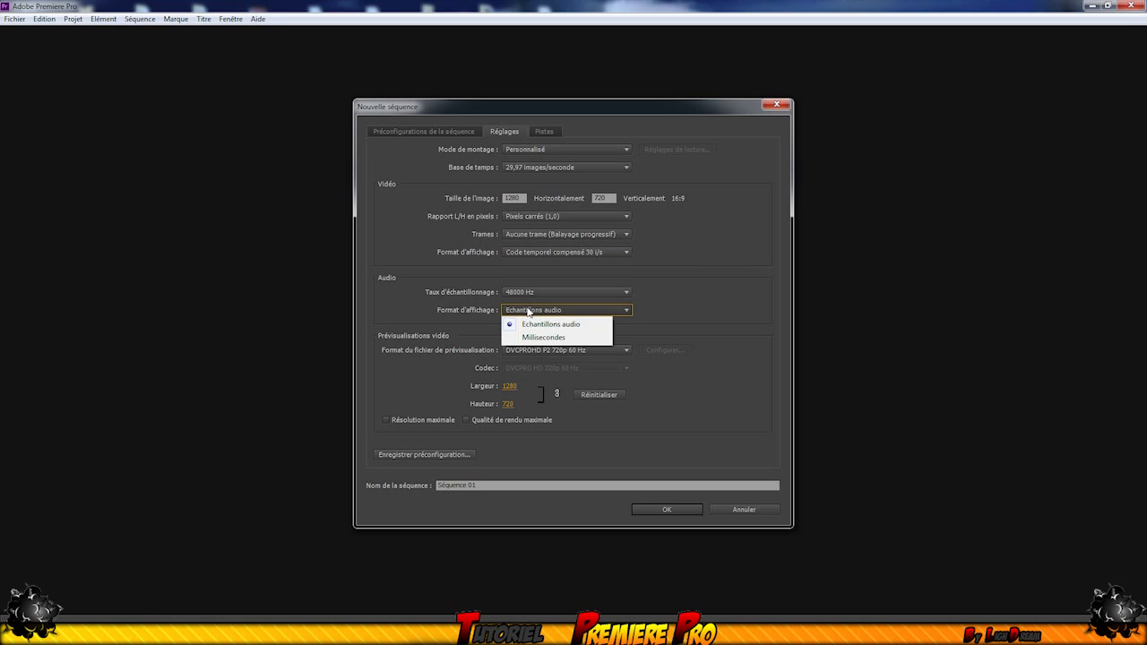
pyautogui.click(529, 310)
pyautogui.click(540, 350)
pyautogui.click(557, 351)
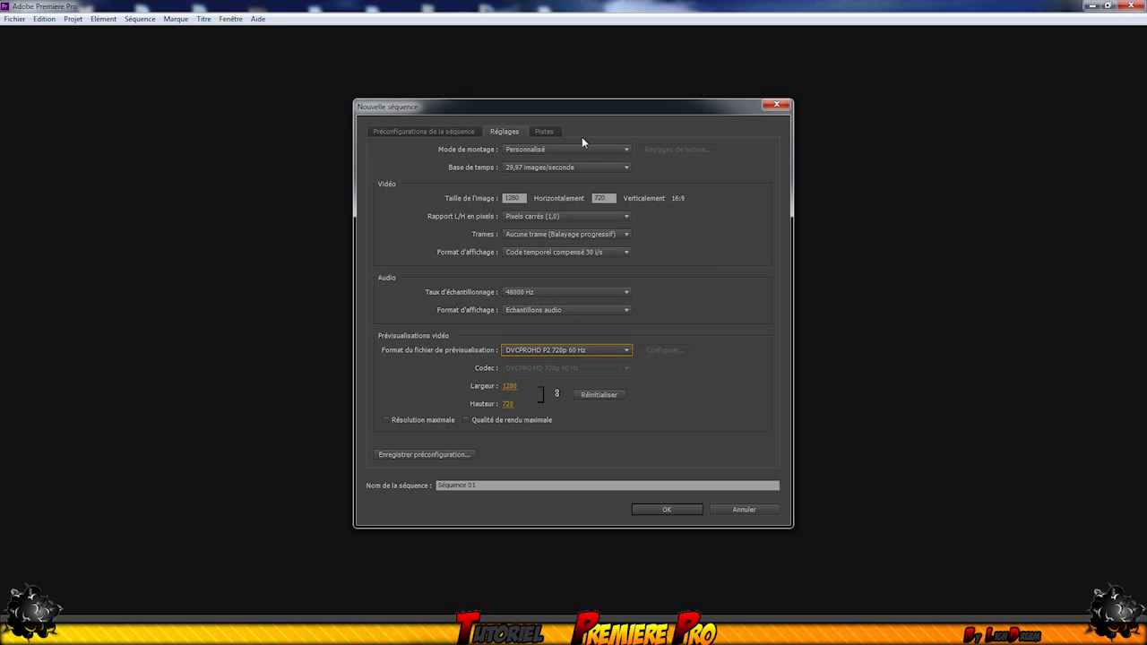
# Check the track setup and create "Séquence 01" with the youtube hd 720p preset
pyautogui.click(546, 132)
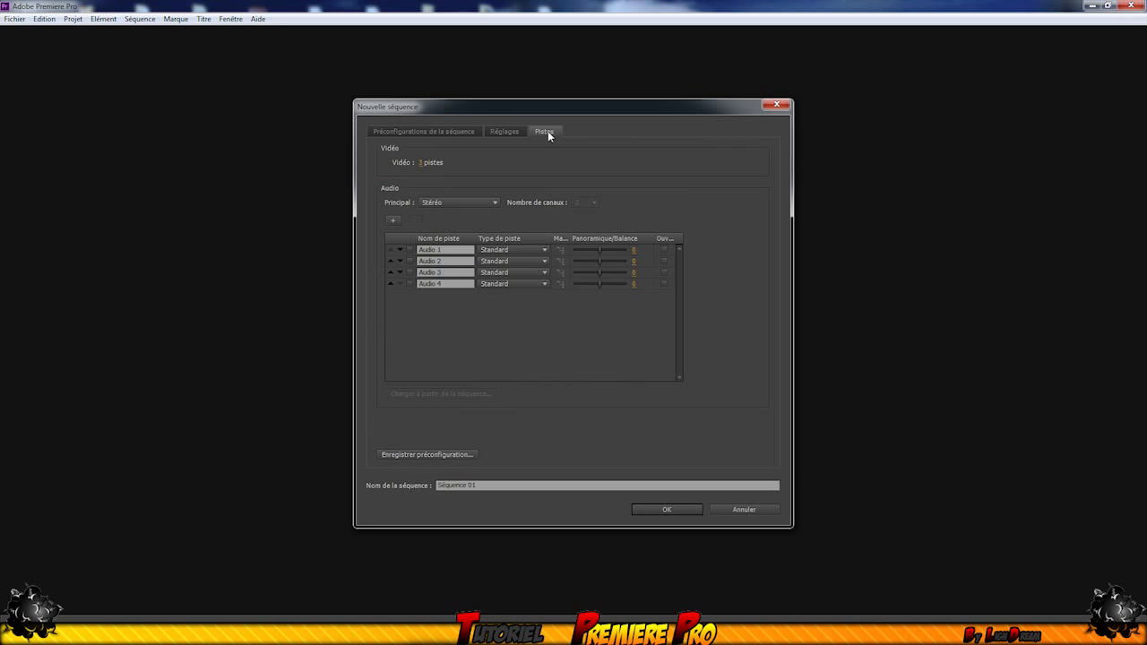
pyautogui.click(421, 131)
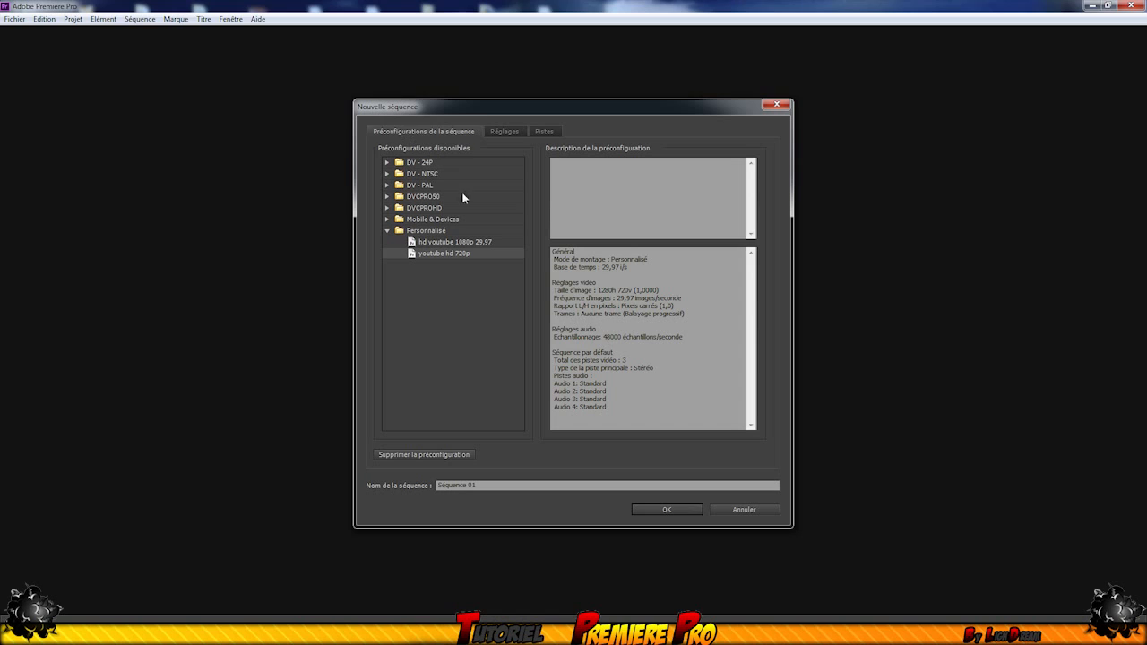
pyautogui.click(664, 510)
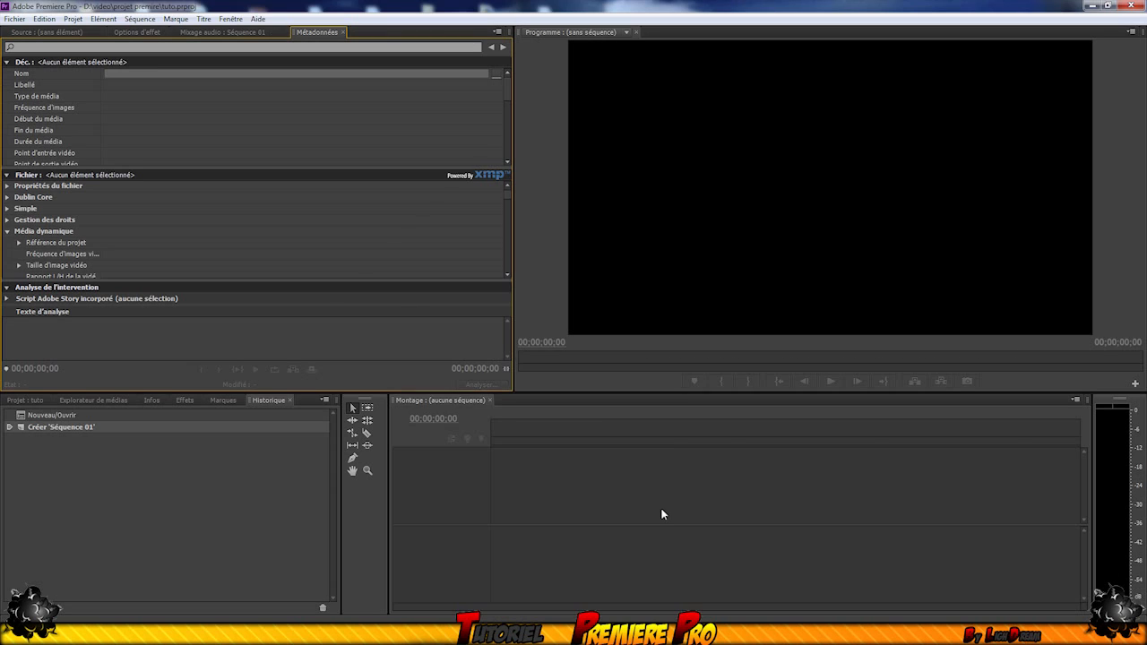
# Show the source monitor and the tuto project's contents in the workspace
pyautogui.click(45, 32)
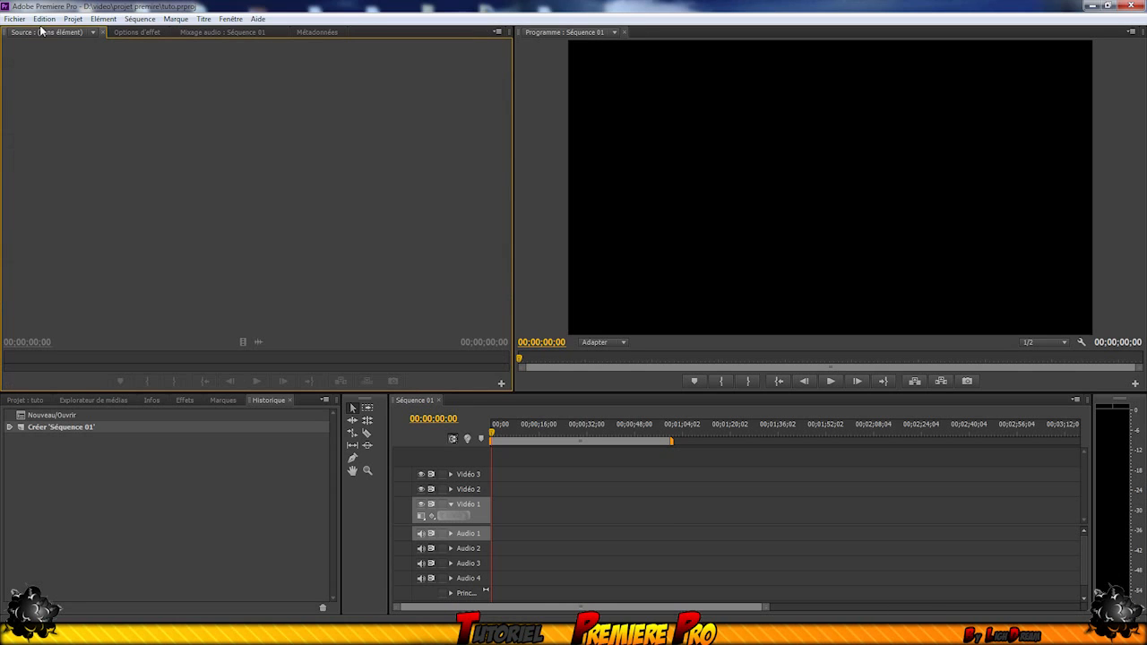
pyautogui.click(33, 401)
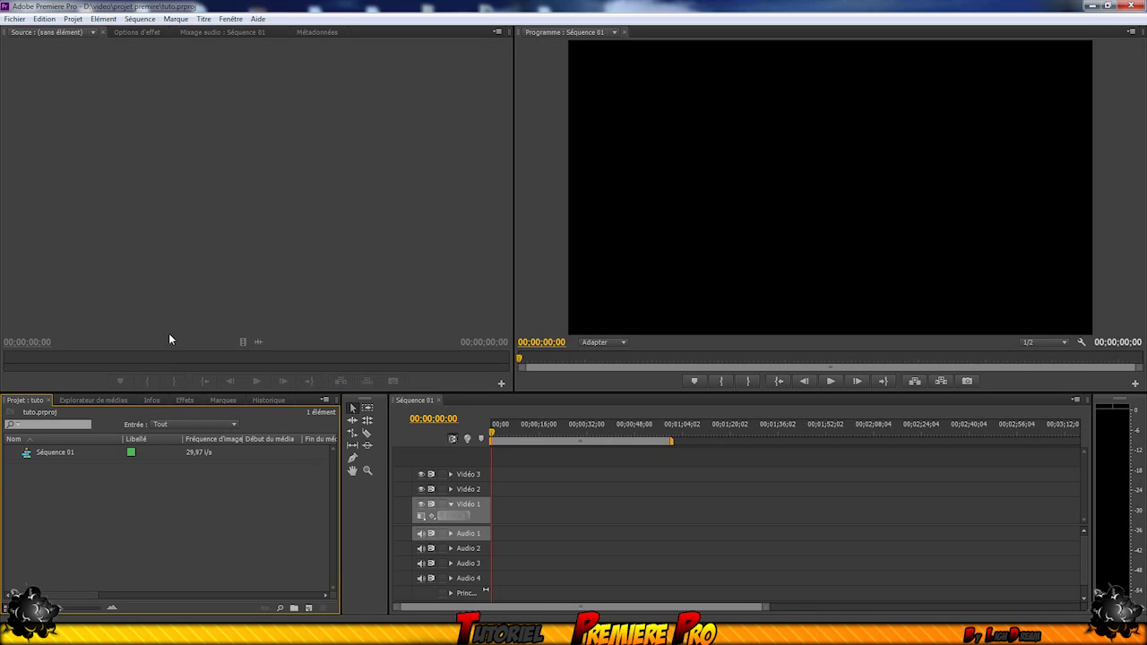
pyautogui.click(25, 19)
pyautogui.press('Right')
pyautogui.press('Right')
pyautogui.press('Right')
pyautogui.press('Right')
pyautogui.press('Right')
pyautogui.press('Right')
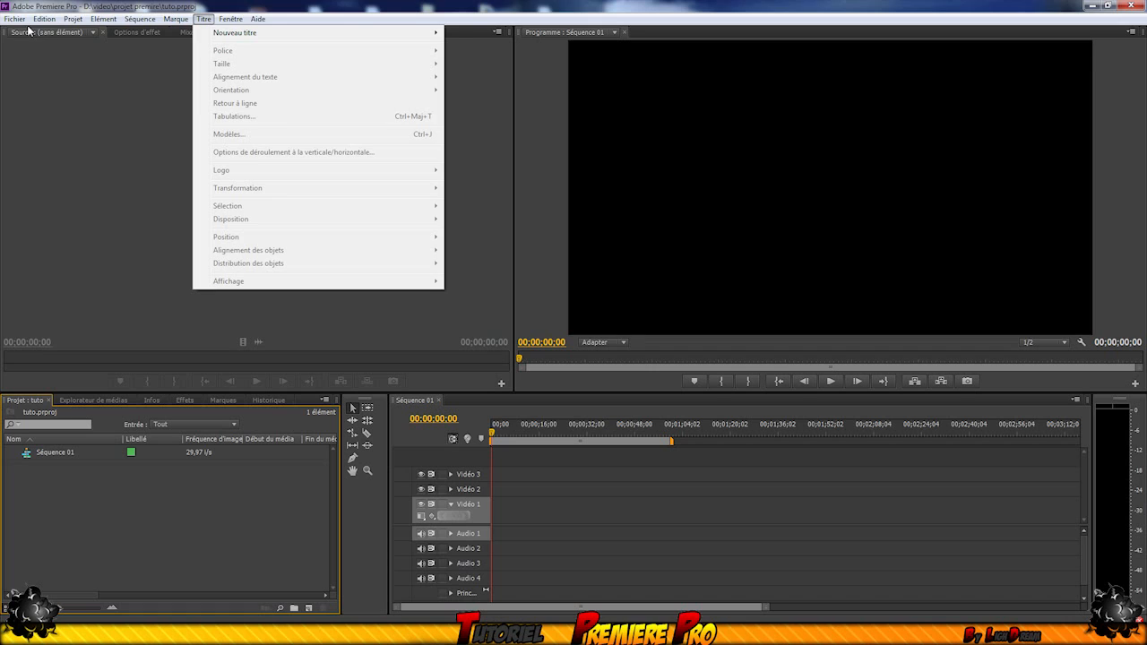
pyautogui.moveTo(101, 25)
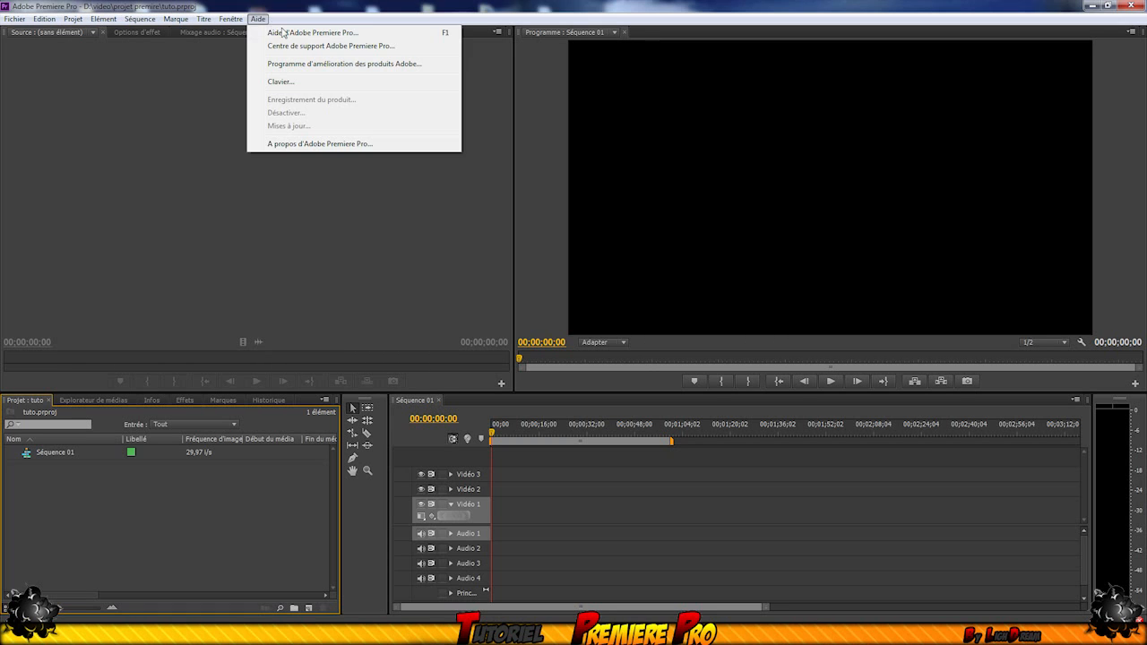
pyautogui.click(271, 24)
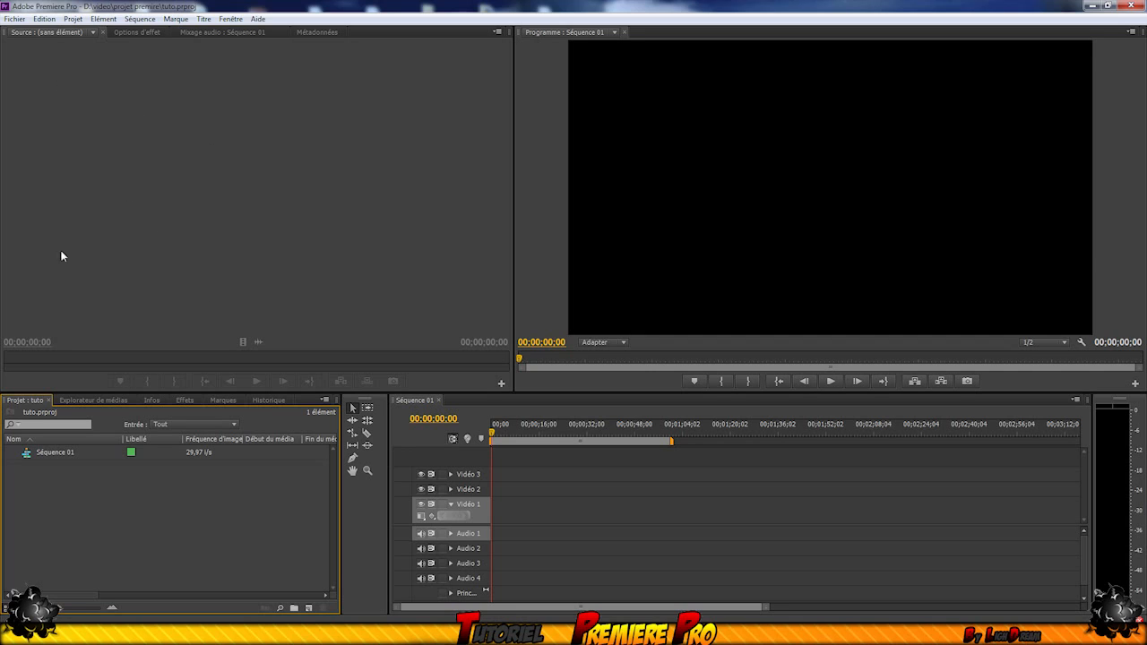
# Switch to Windows Explorer and open the "Montage clip" folder in the Vidéos library
pyautogui.press('super+e')
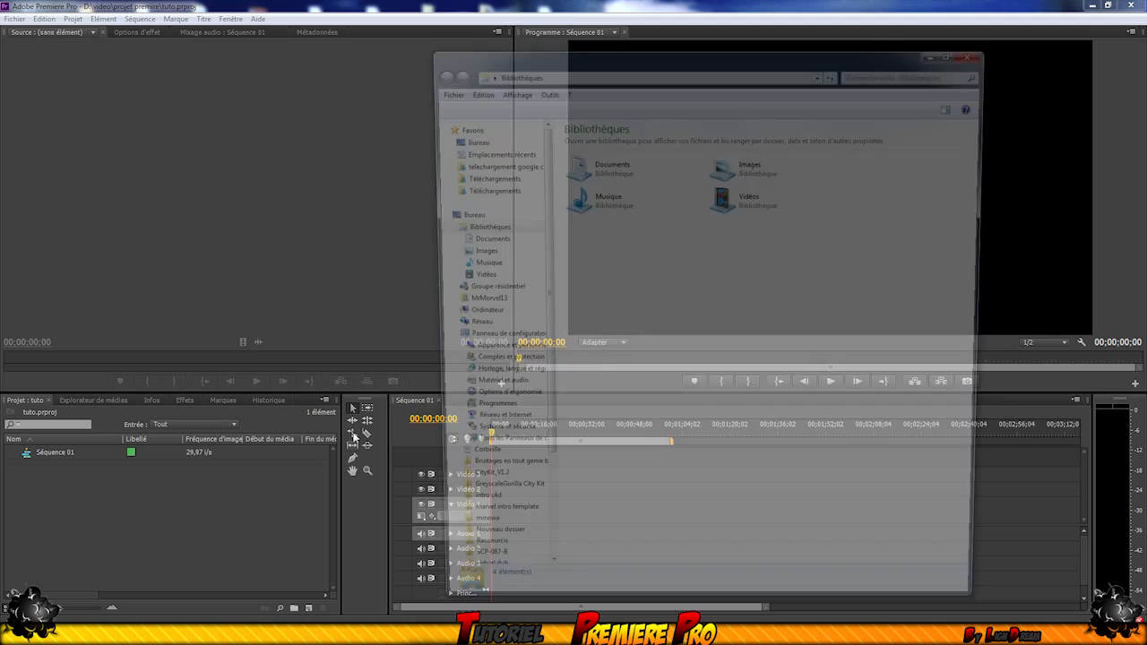
pyautogui.click(779, 199)
pyautogui.doubleClick(779, 199)
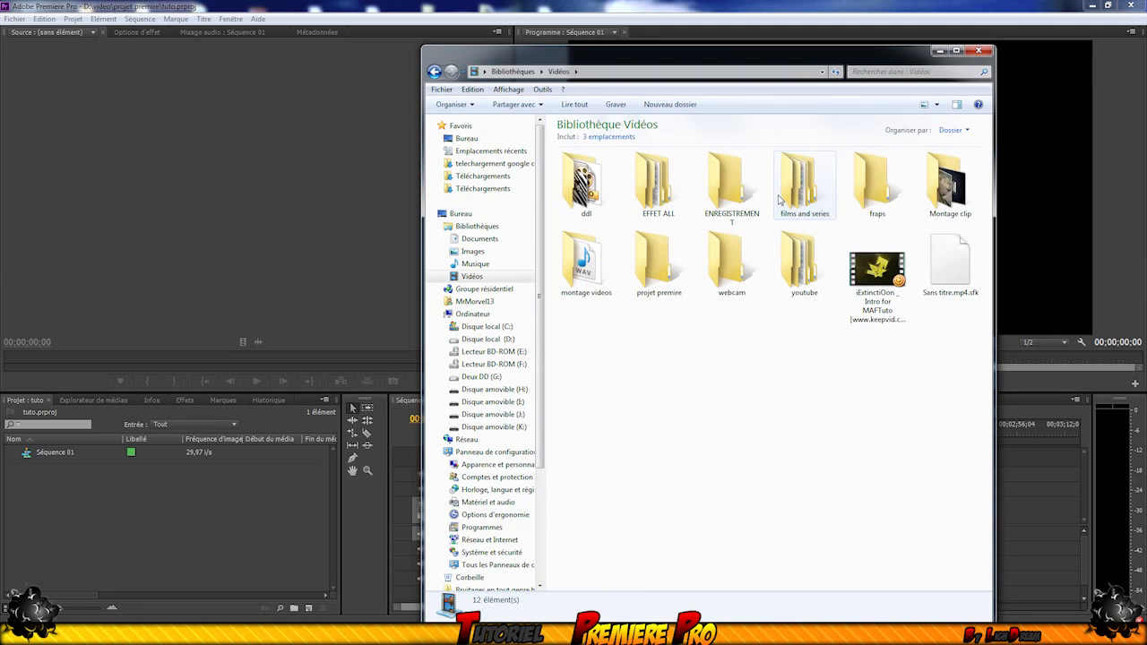
pyautogui.doubleClick(953, 188)
pyautogui.moveTo(778, 389); pyautogui.dragTo(638, 231)
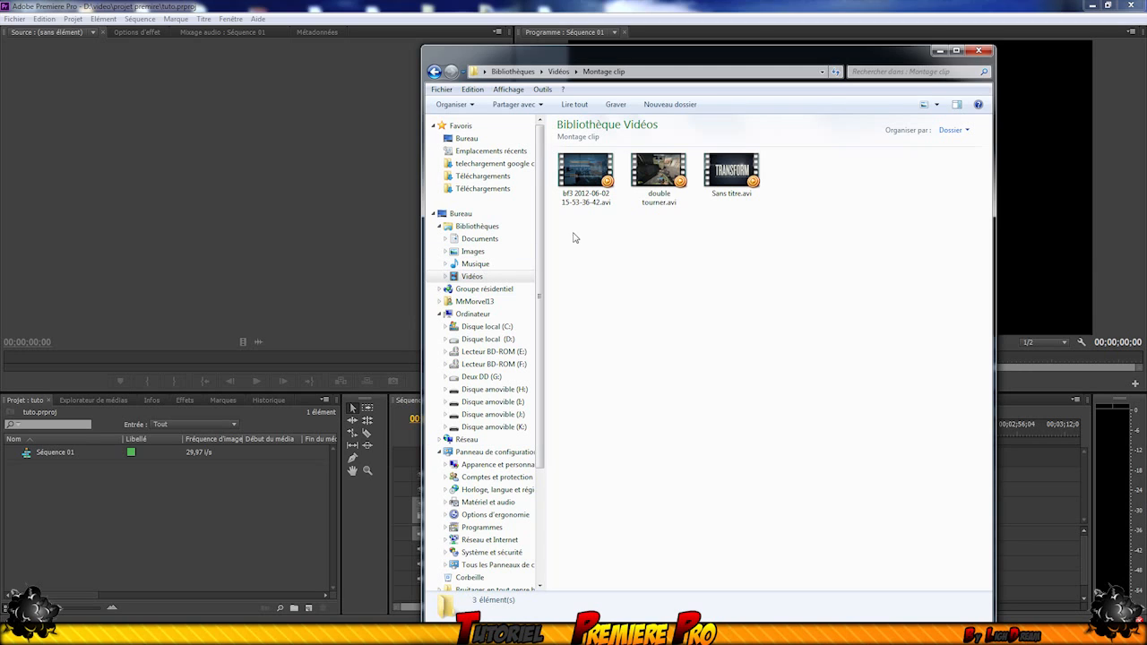
# Import double tourner.avi from the "Montage clip" folder into the tuto project and return to Premiere Pro
pyautogui.click(657, 182)
pyautogui.moveTo(657, 182); pyautogui.dragTo(63, 446)
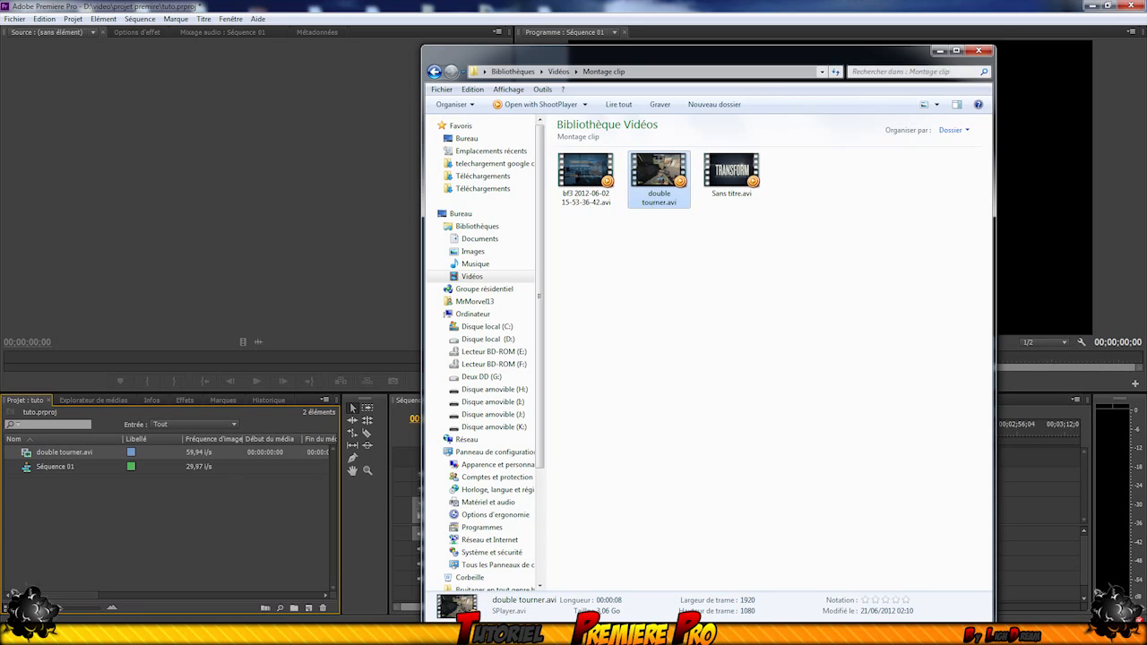
pyautogui.click(937, 50)
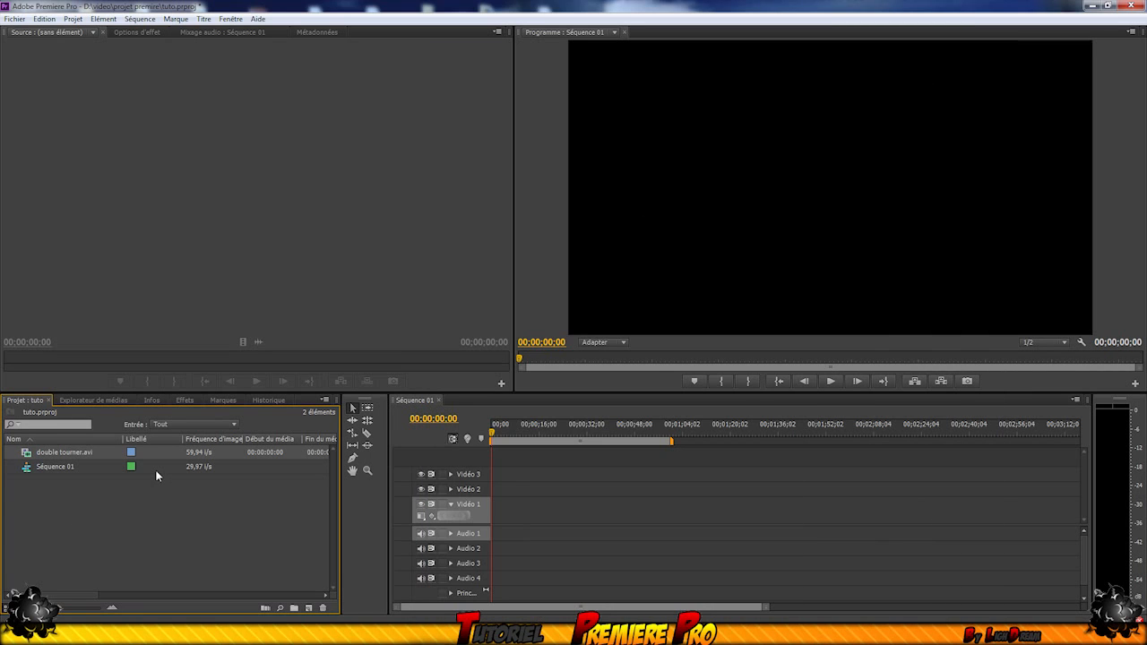
pyautogui.click(119, 508)
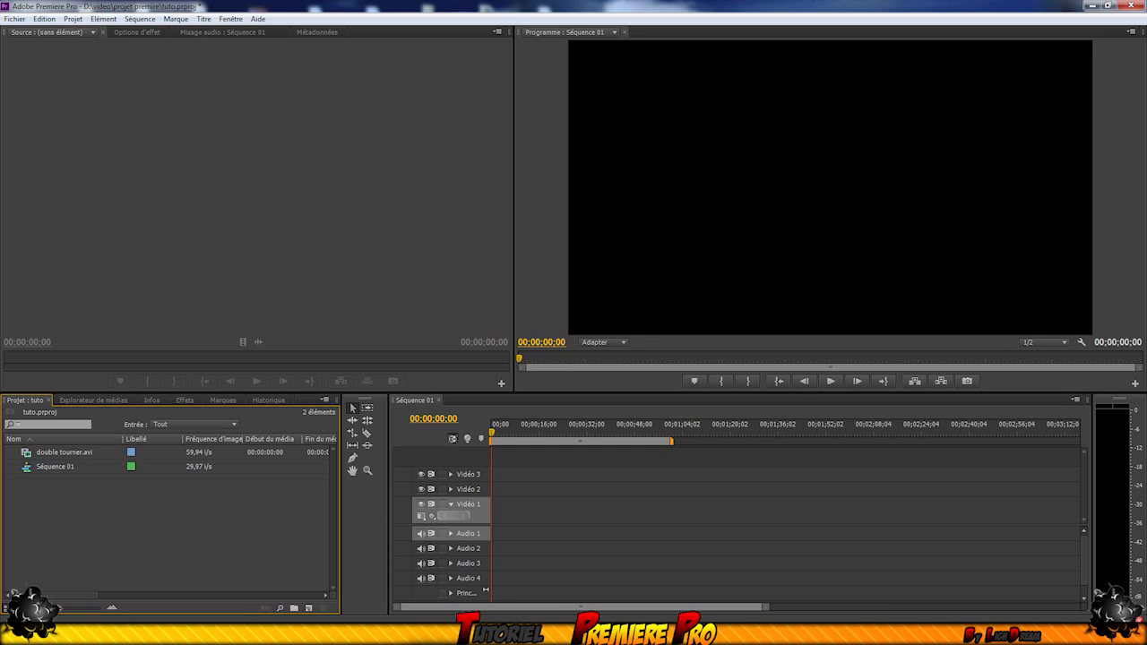
# Compare the icon and list views of the project's contents, finishing in list view
pyautogui.moveTo(61, 615)
pyautogui.mouseDown()
pyautogui.moveTo(102, 610)
pyautogui.moveTo(59, 613)
pyautogui.mouseUp()
pyautogui.click(20, 608)
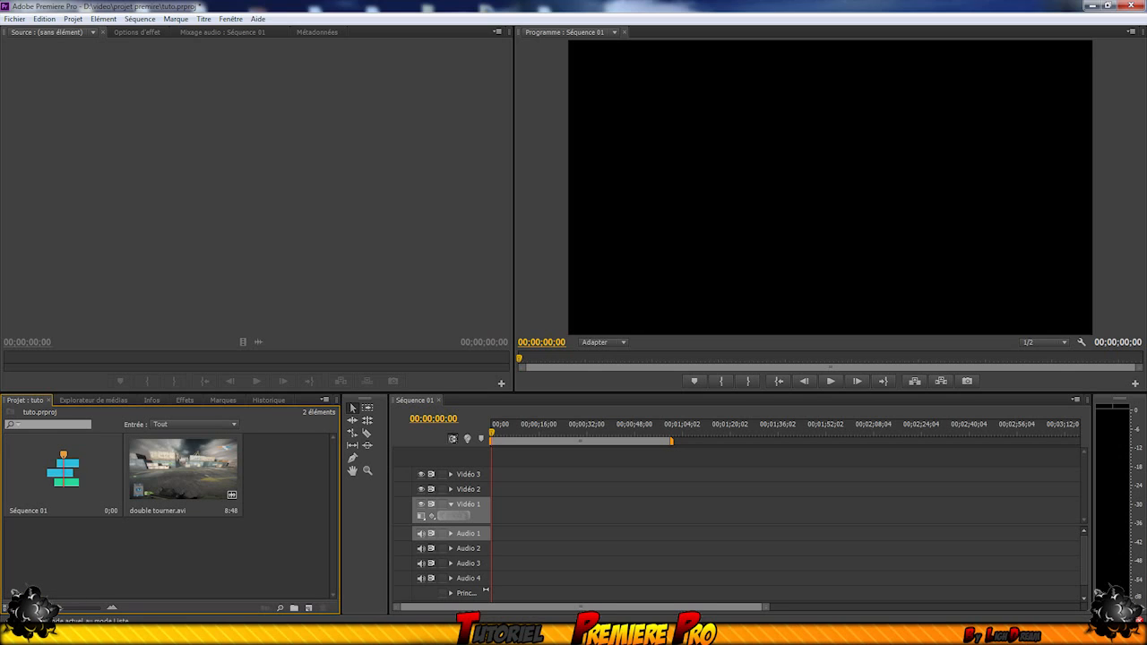
pyautogui.click(11, 607)
pyautogui.click(55, 453)
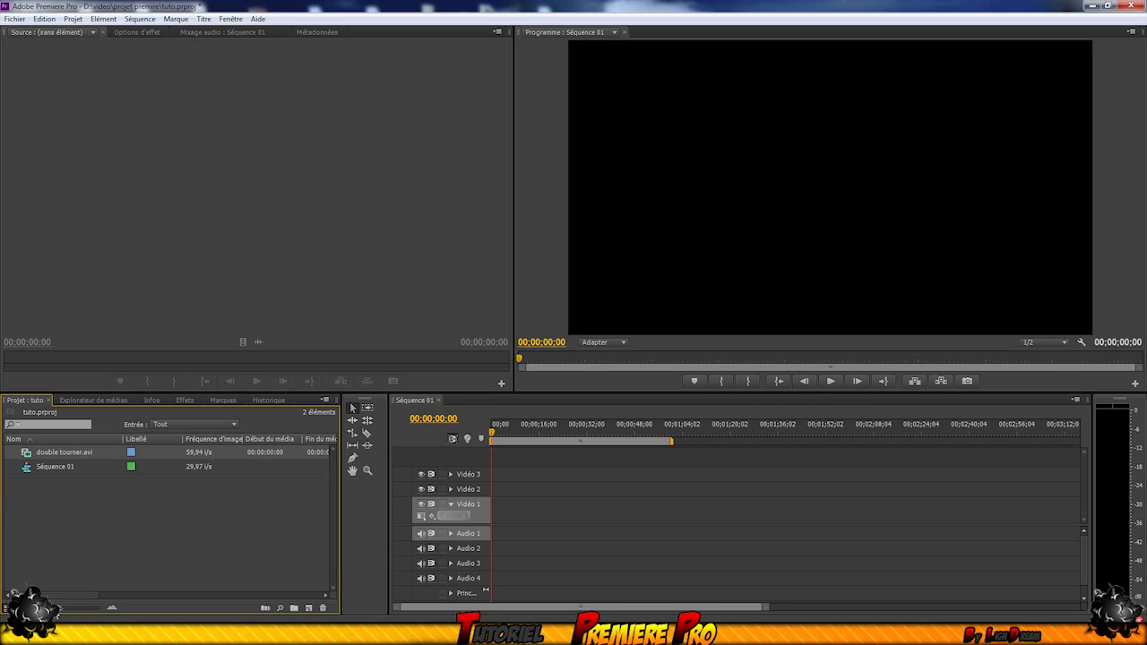
pyautogui.click(19, 608)
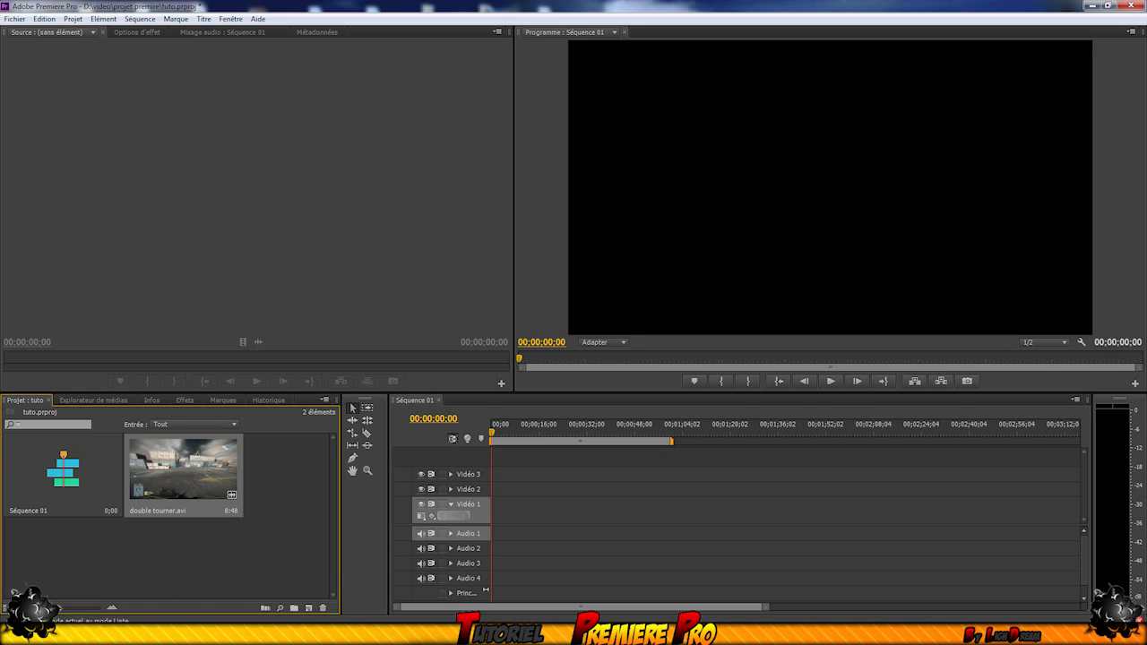
pyautogui.click(11, 608)
pyautogui.moveTo(206, 538); pyautogui.dragTo(166, 482)
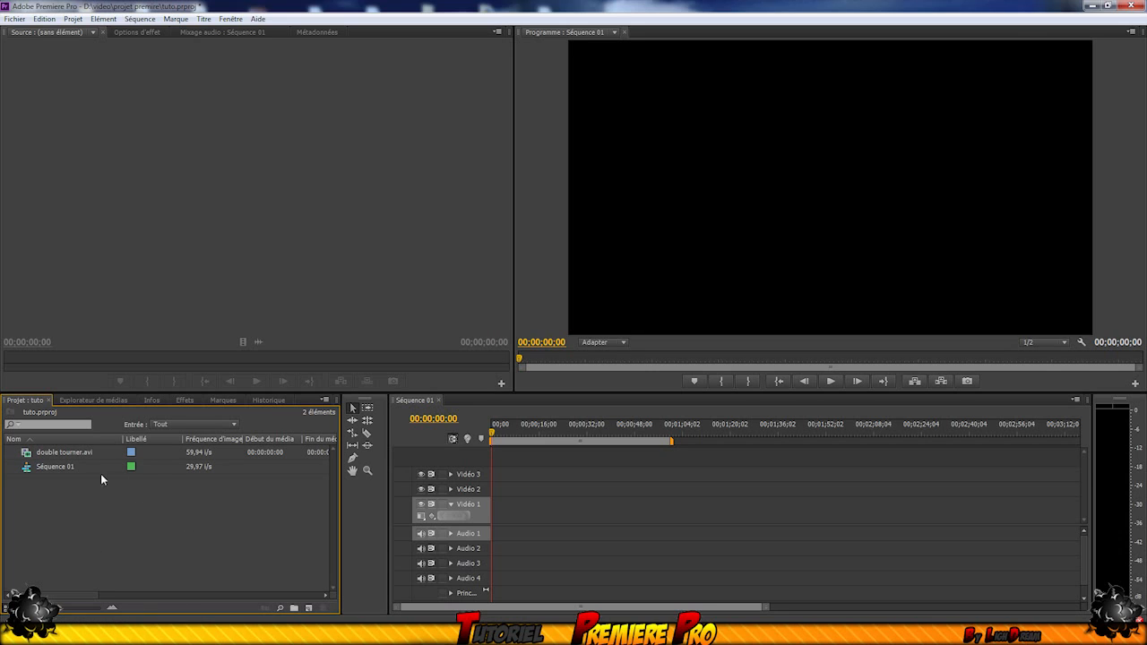
# Place double tourner.avi at the start of Vidéo 1, keeping the existing sequence settings, and fit the clip to the frame size
pyautogui.click(80, 454)
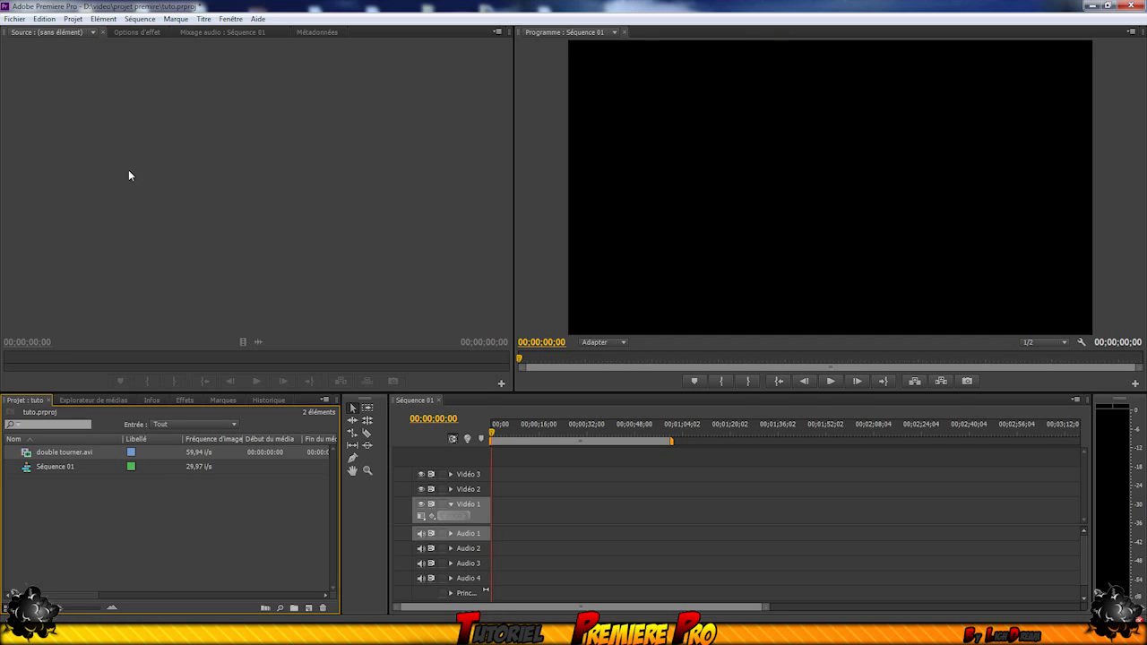
pyautogui.moveTo(493, 507); pyautogui.dragTo(499, 511)
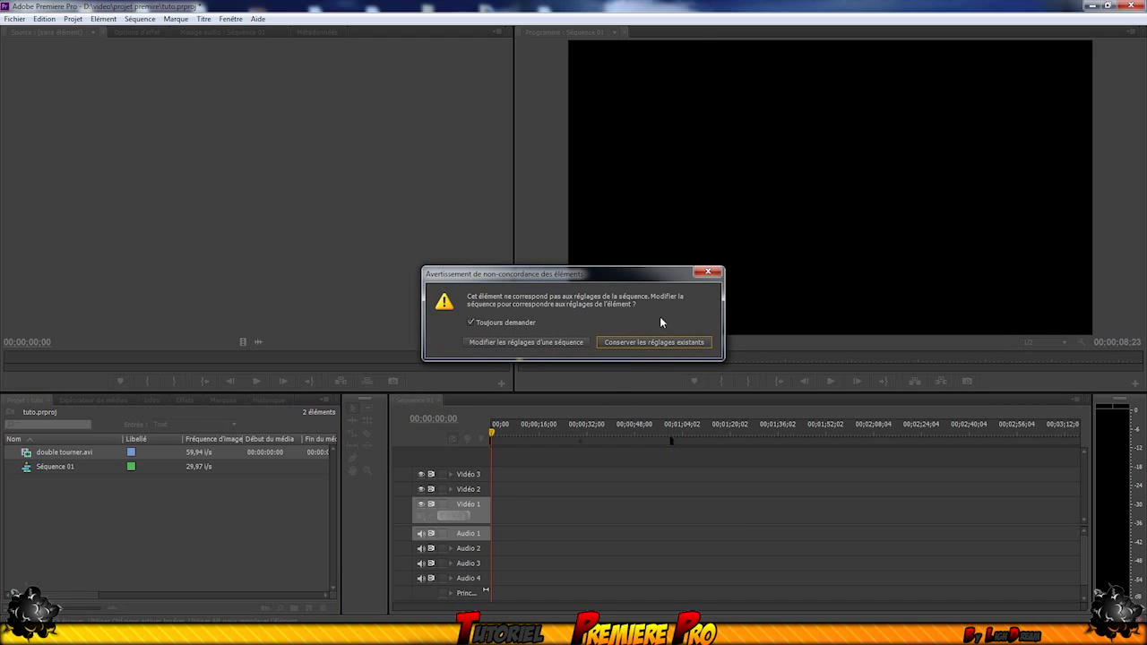
pyautogui.click(654, 341)
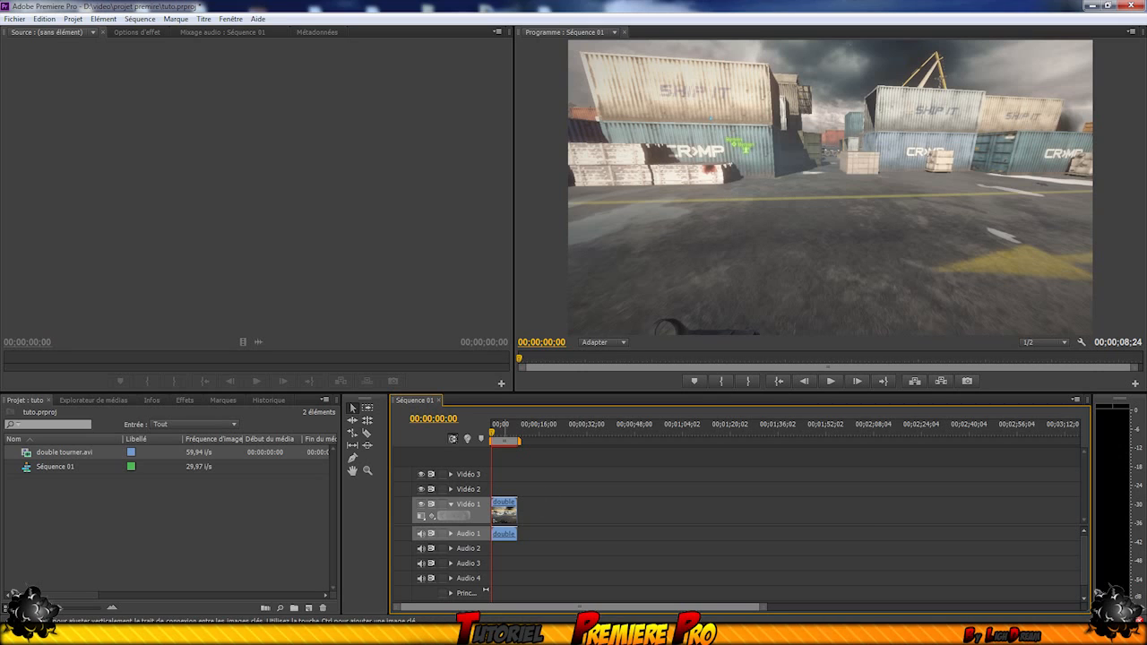
pyautogui.rightClick(506, 514)
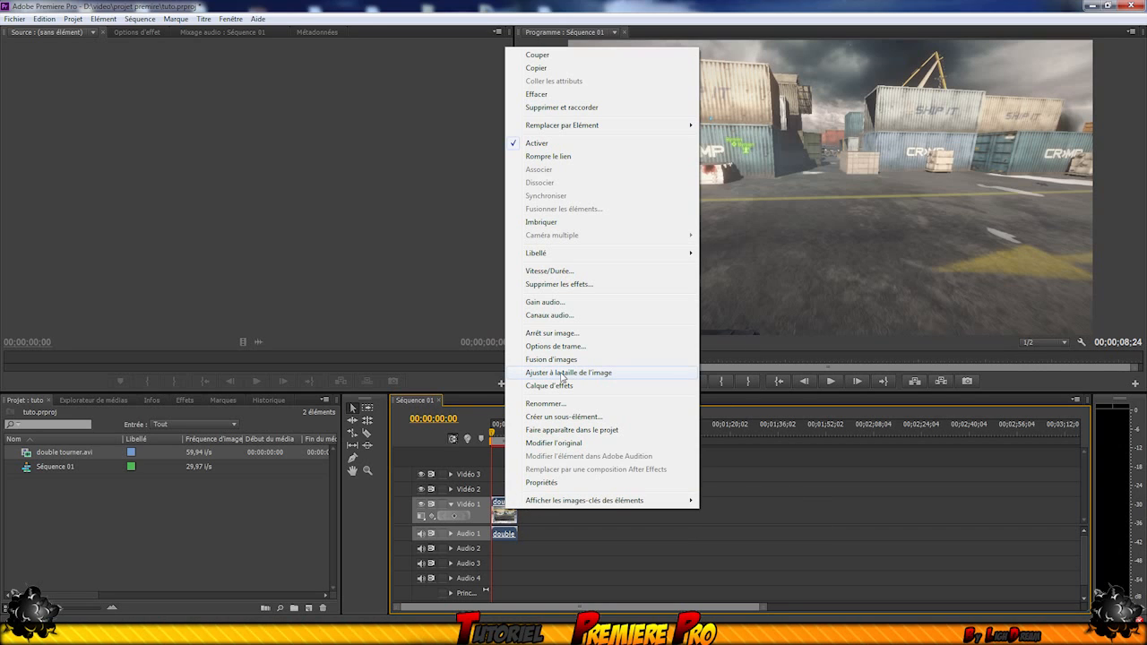
pyautogui.click(562, 373)
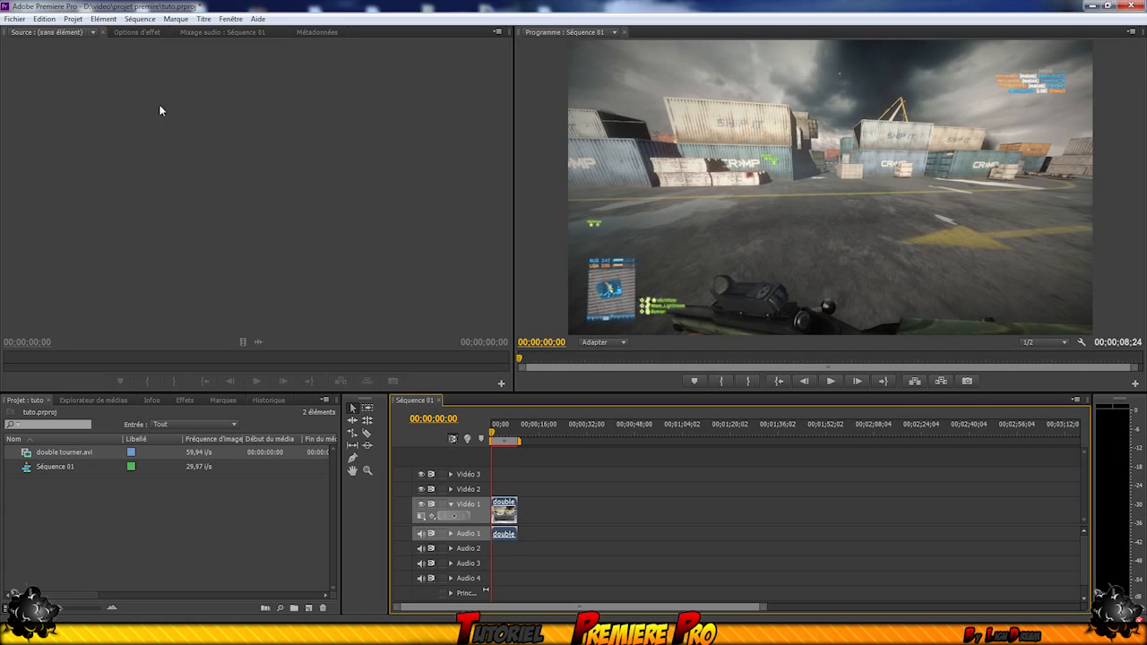
# Apply the Correction colorimétrique video effect to the double tourner.avi clip and show its effect options
pyautogui.click(184, 400)
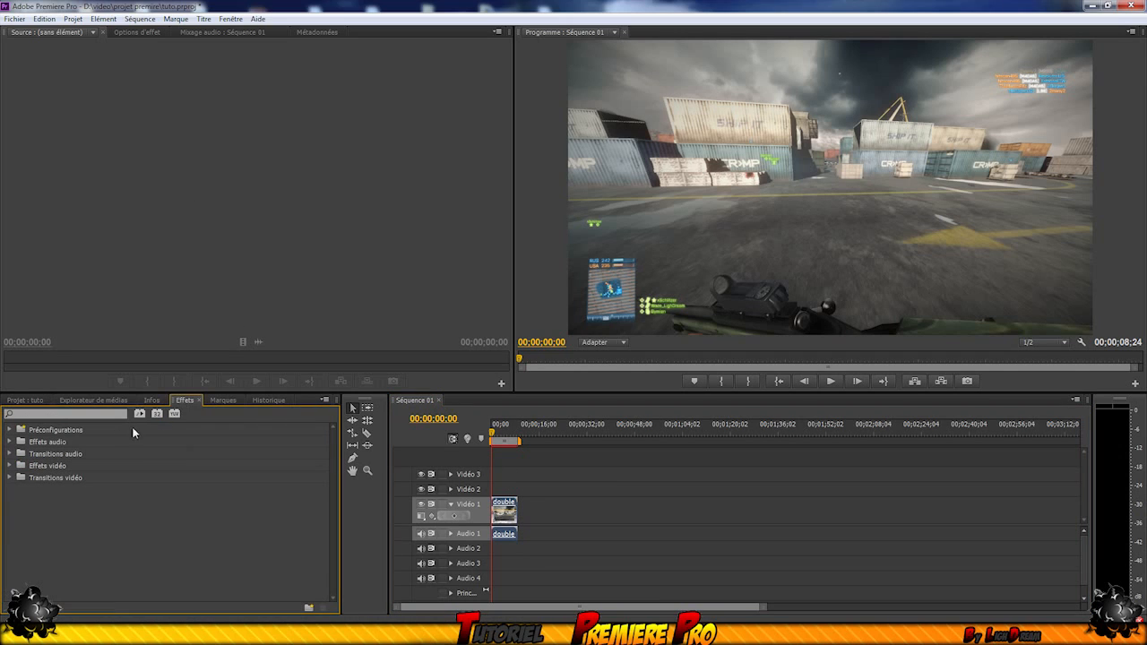
pyautogui.click(10, 466)
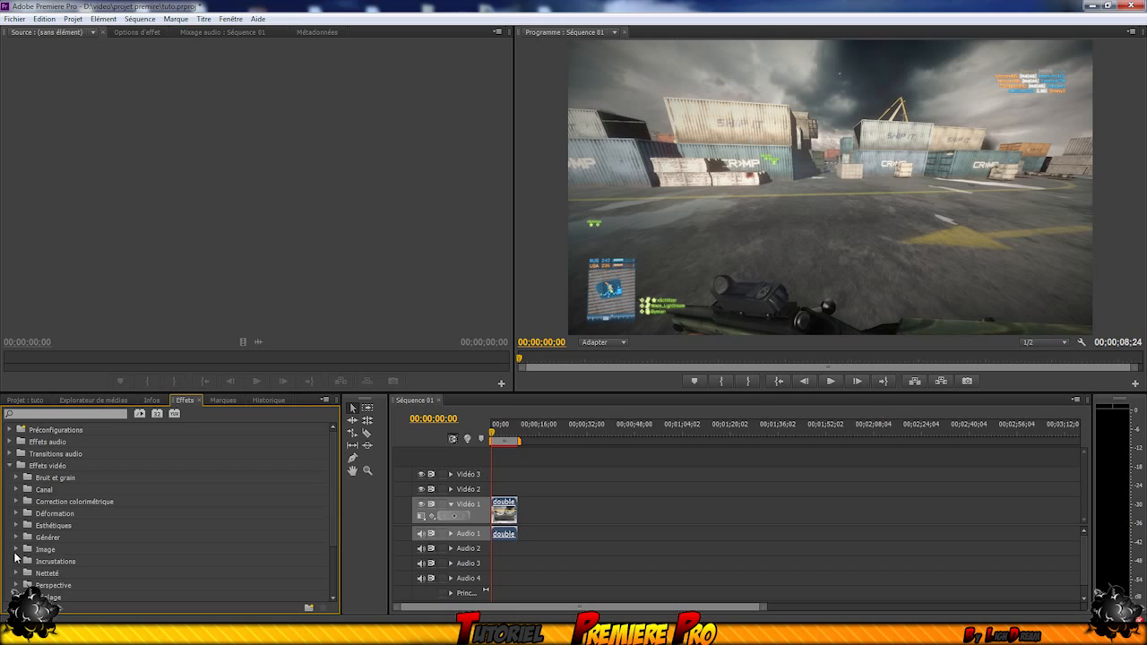
pyautogui.click(16, 502)
pyautogui.click(54, 586)
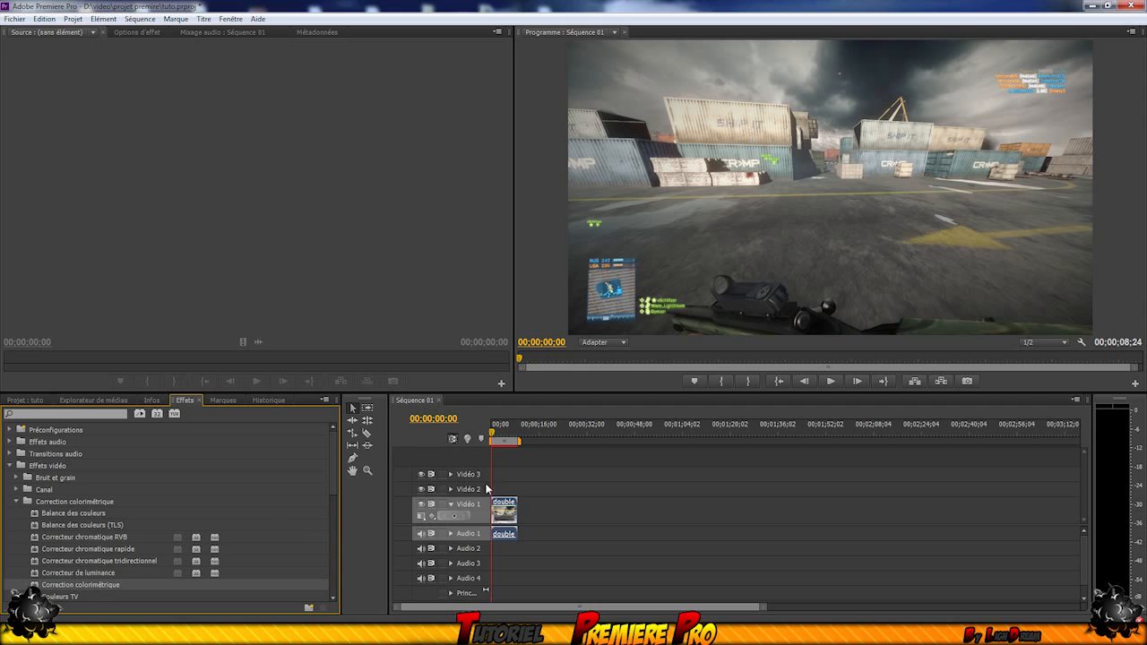
pyautogui.click(139, 32)
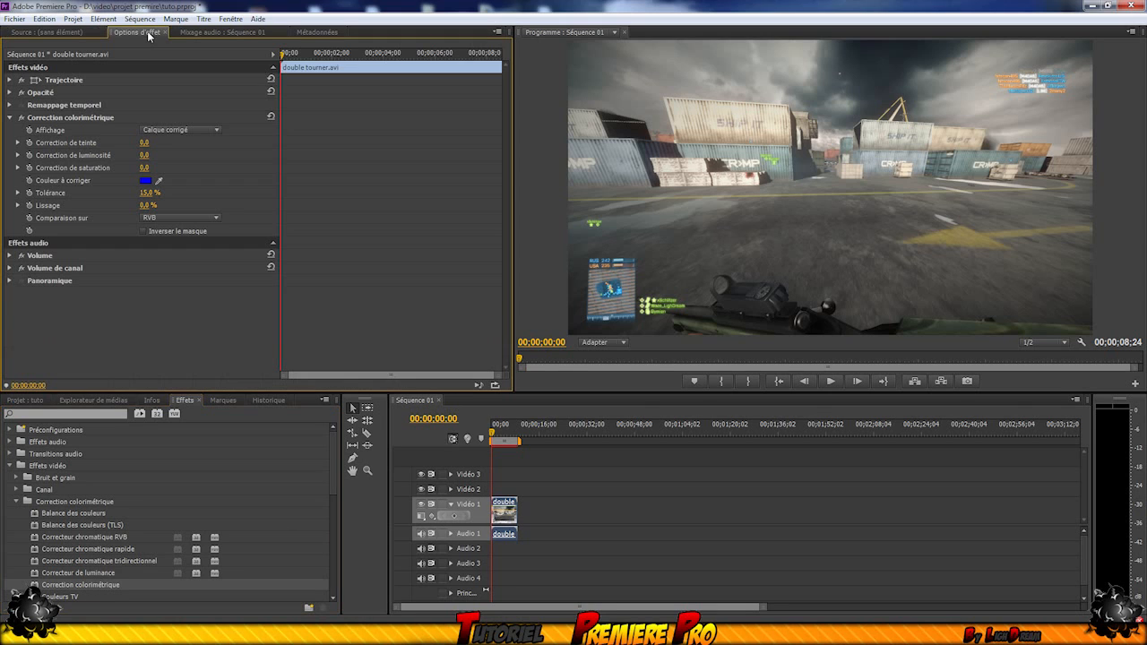
# Configure the colour correction with black (000000) as the colour to correct, 100 % tolerance and a hue correction of 148
pyautogui.click(146, 182)
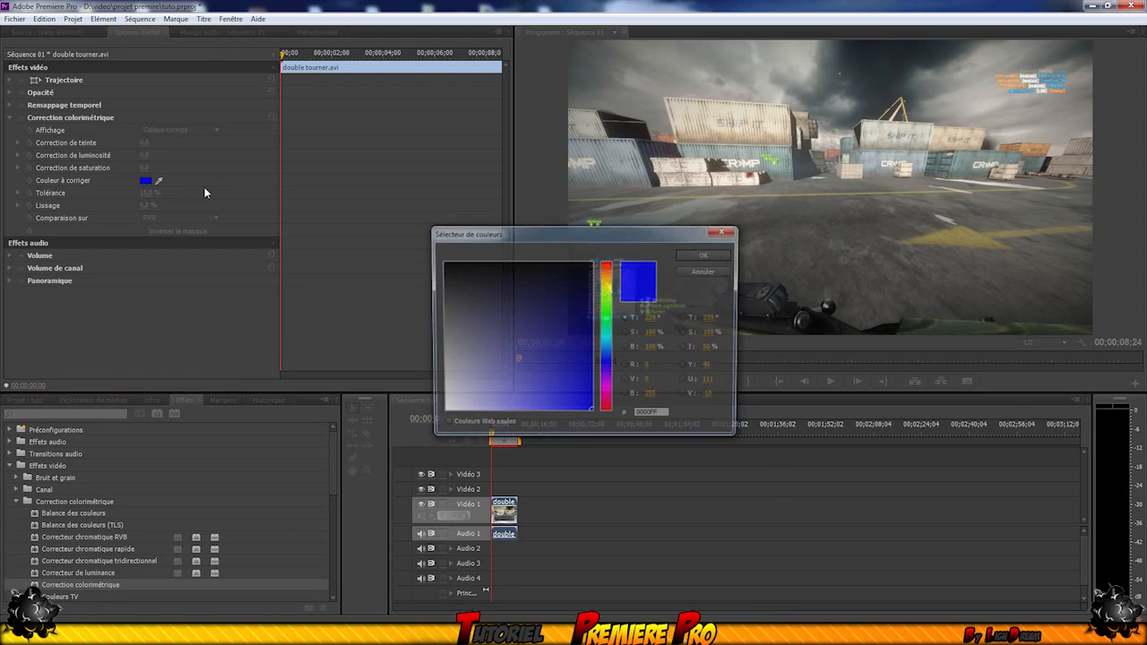
pyautogui.click(607, 408)
pyautogui.moveTo(583, 341); pyautogui.dragTo(596, 241)
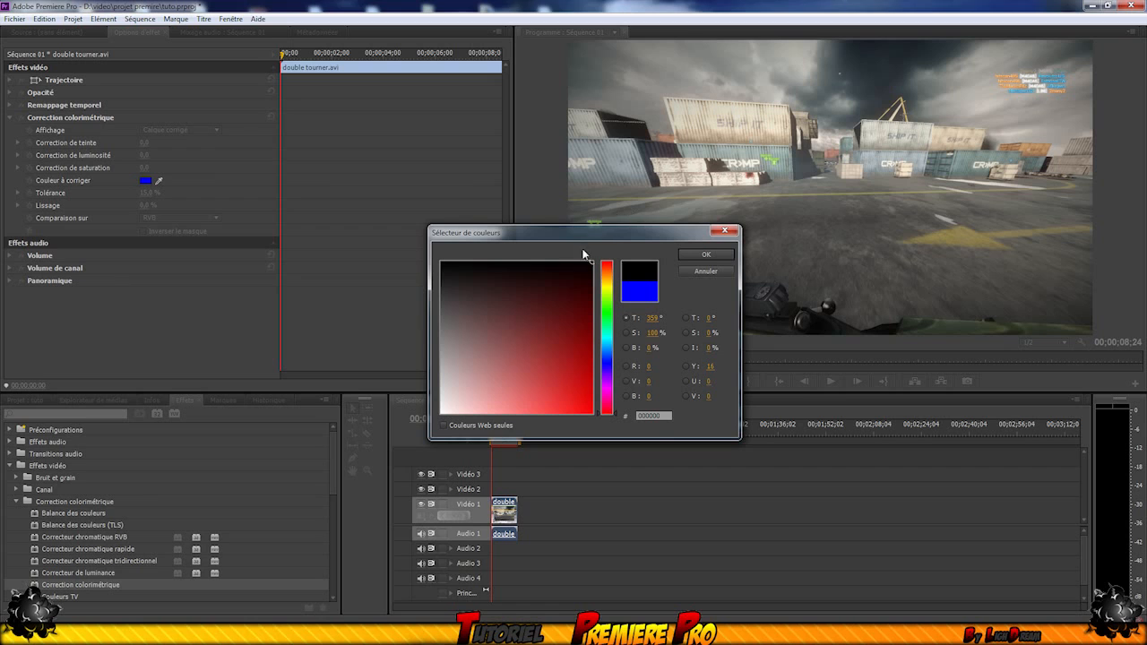
pyautogui.click(706, 255)
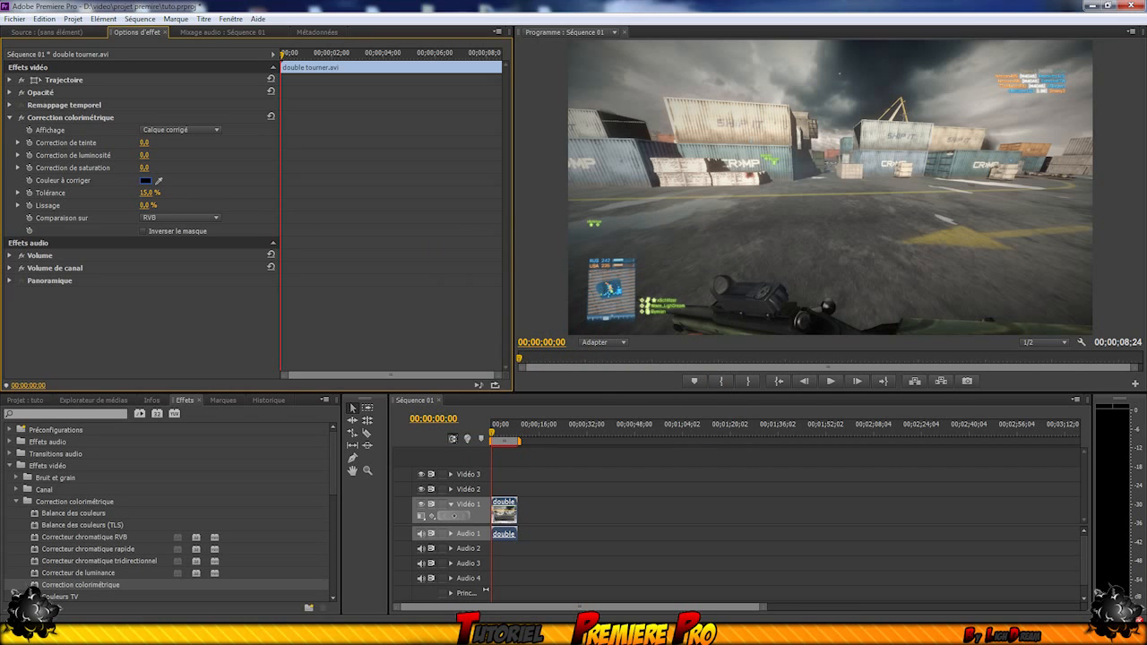
pyautogui.moveTo(149, 193); pyautogui.dragTo(233, 193)
pyautogui.moveTo(143, 143); pyautogui.dragTo(652, 18)
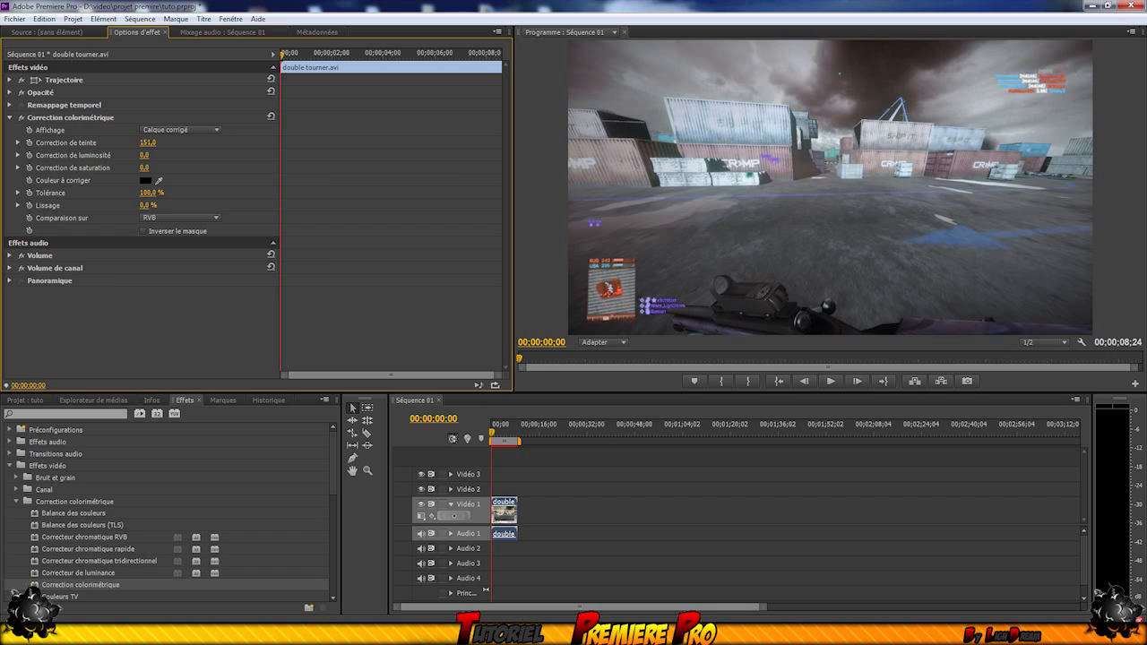
# Load the timeline clip into the source monitor to compare it with the corrected image, and collapse the video effects list
pyautogui.click(44, 31)
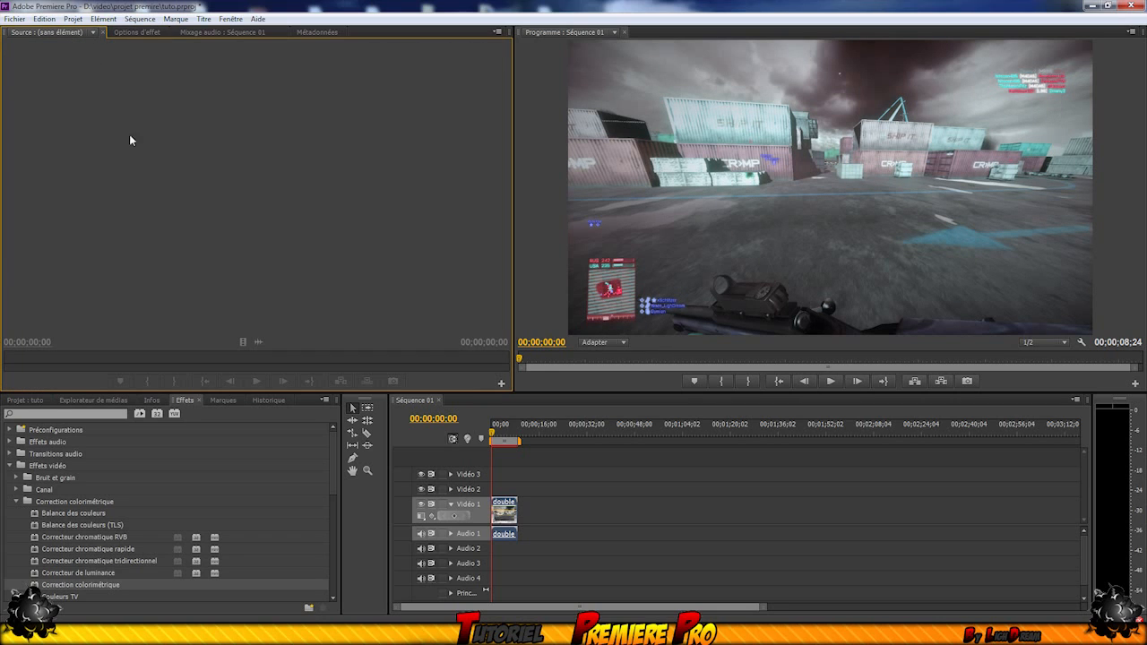
pyautogui.doubleClick(499, 521)
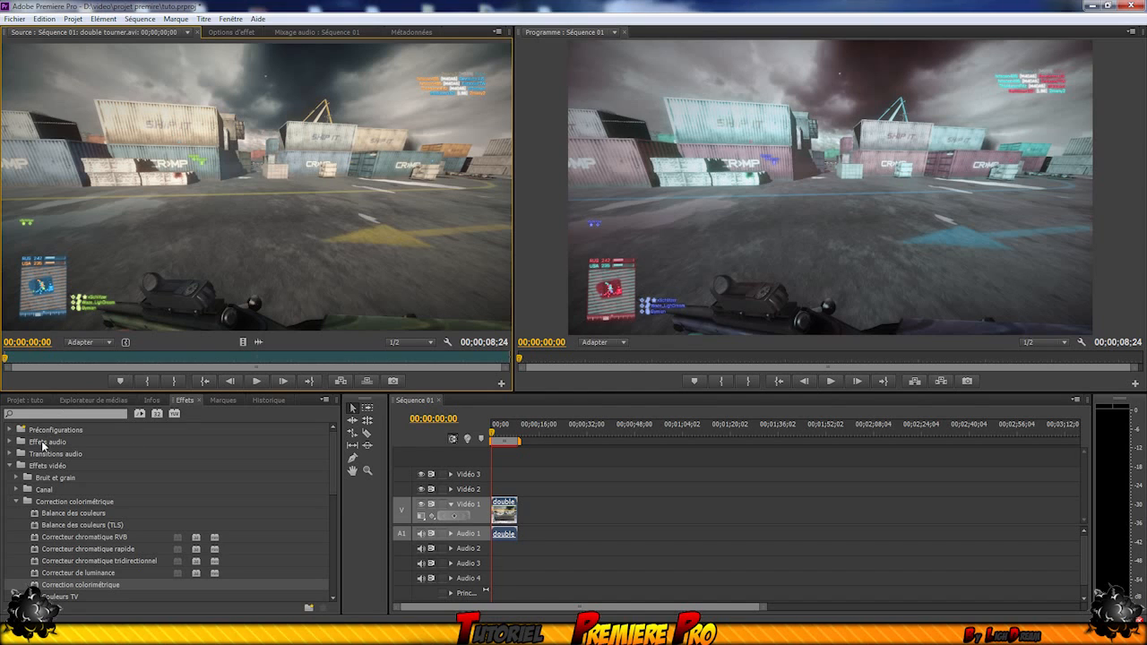
pyautogui.click(11, 466)
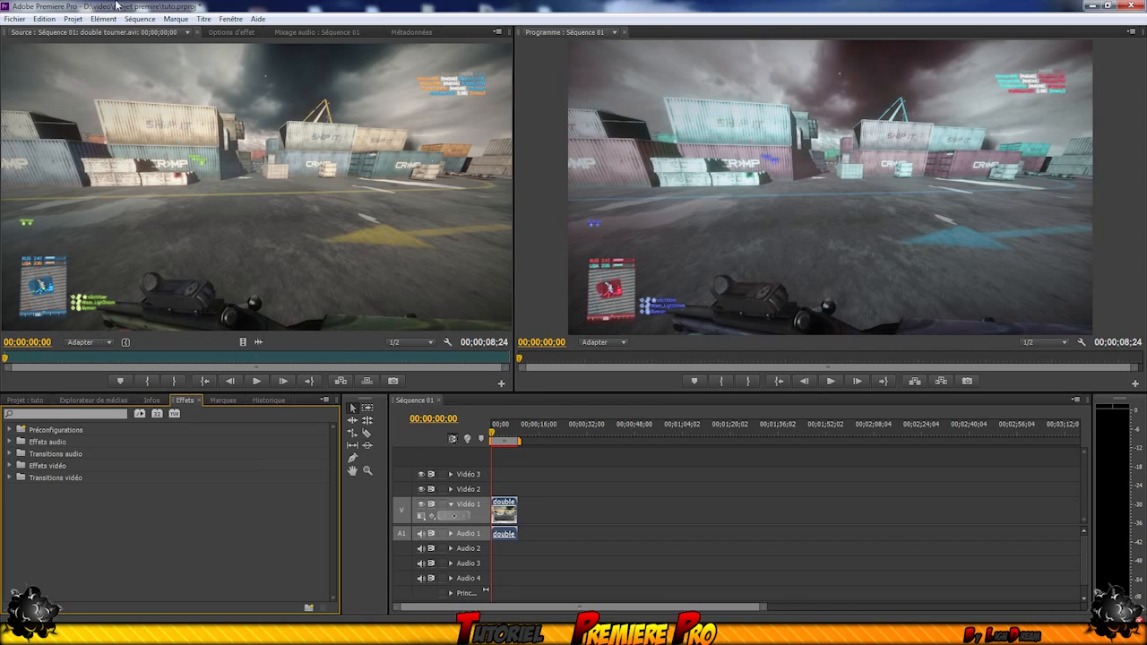
# Examine the clip's effect options, the sequence's audio mixer and the clip's metadata
pyautogui.click(236, 33)
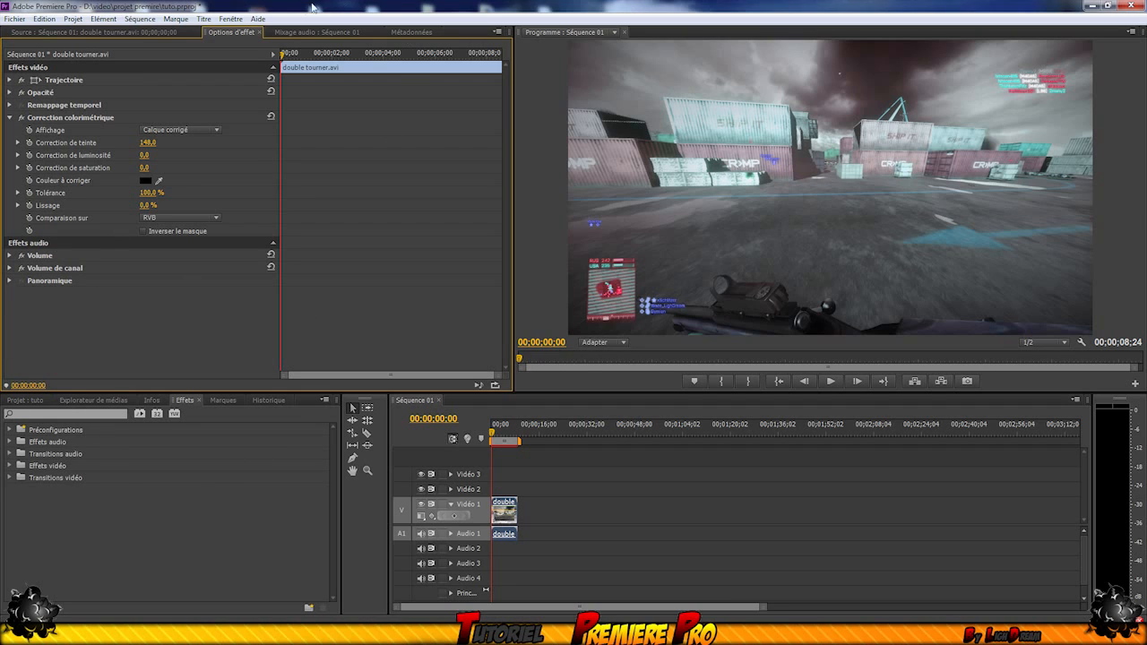
pyautogui.click(298, 33)
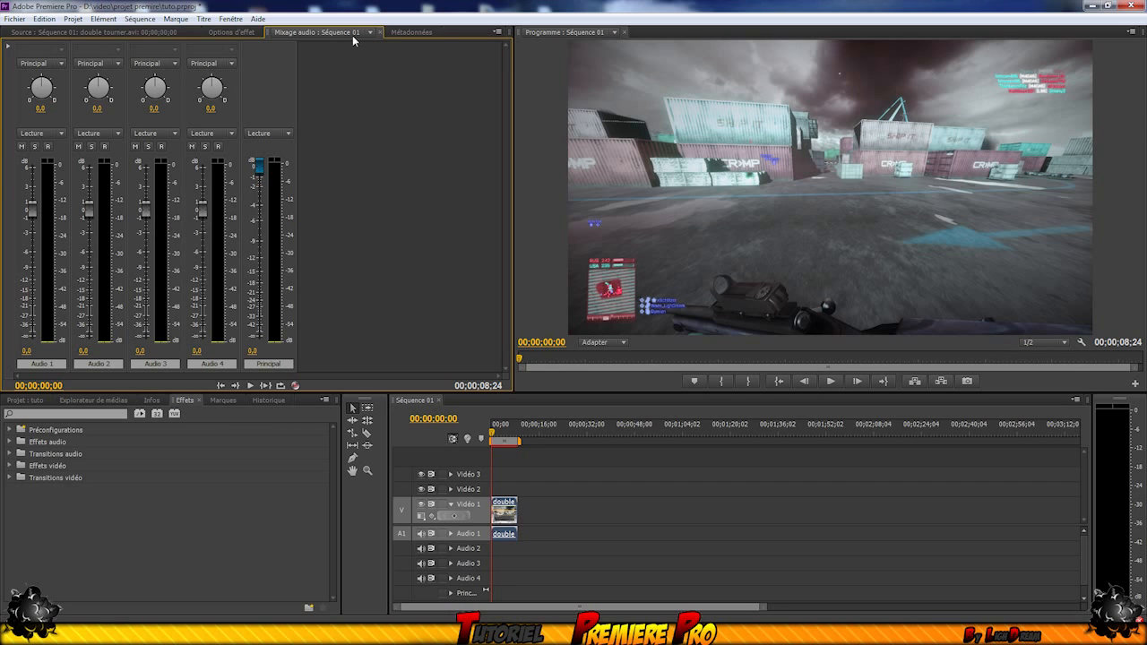
pyautogui.click(394, 33)
pyautogui.click(323, 33)
pyautogui.click(407, 32)
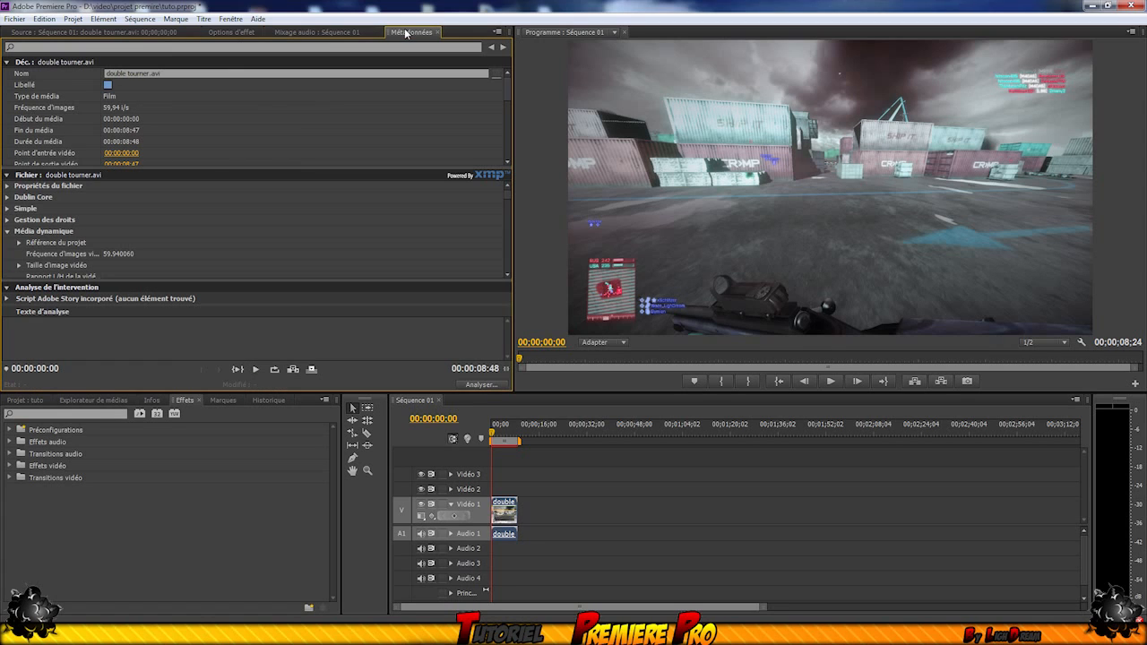
pyautogui.click(7, 62)
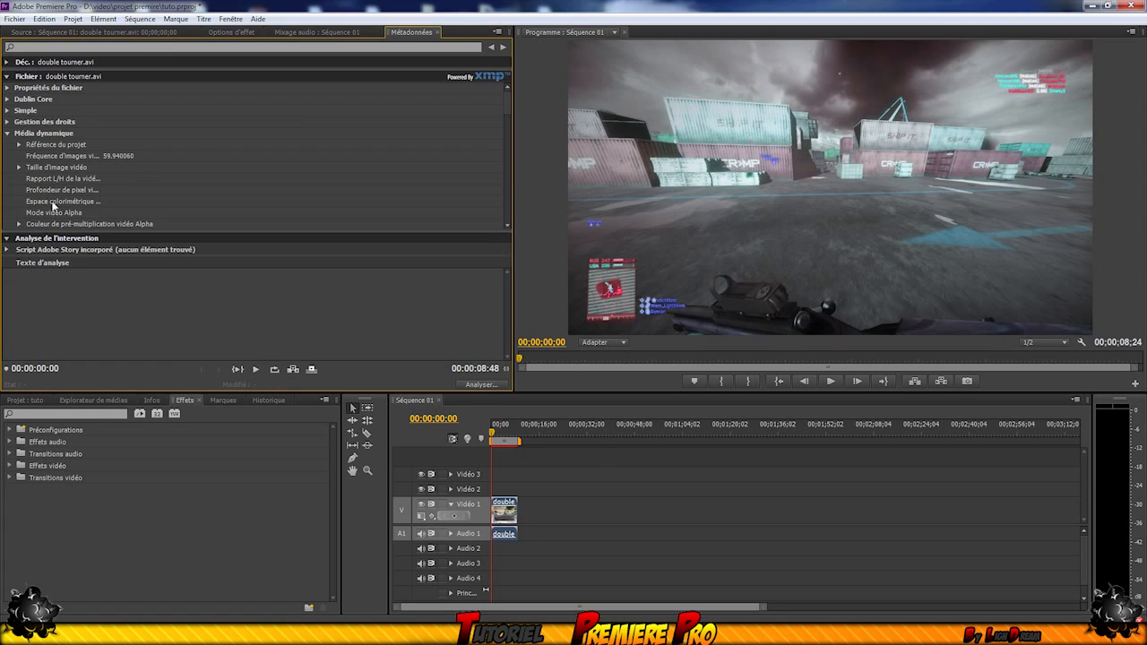
# Review the project's contents and browse the 3ds max folders on drive D: with the media browser
pyautogui.click(26, 399)
pyautogui.moveTo(143, 532); pyautogui.dragTo(260, 438)
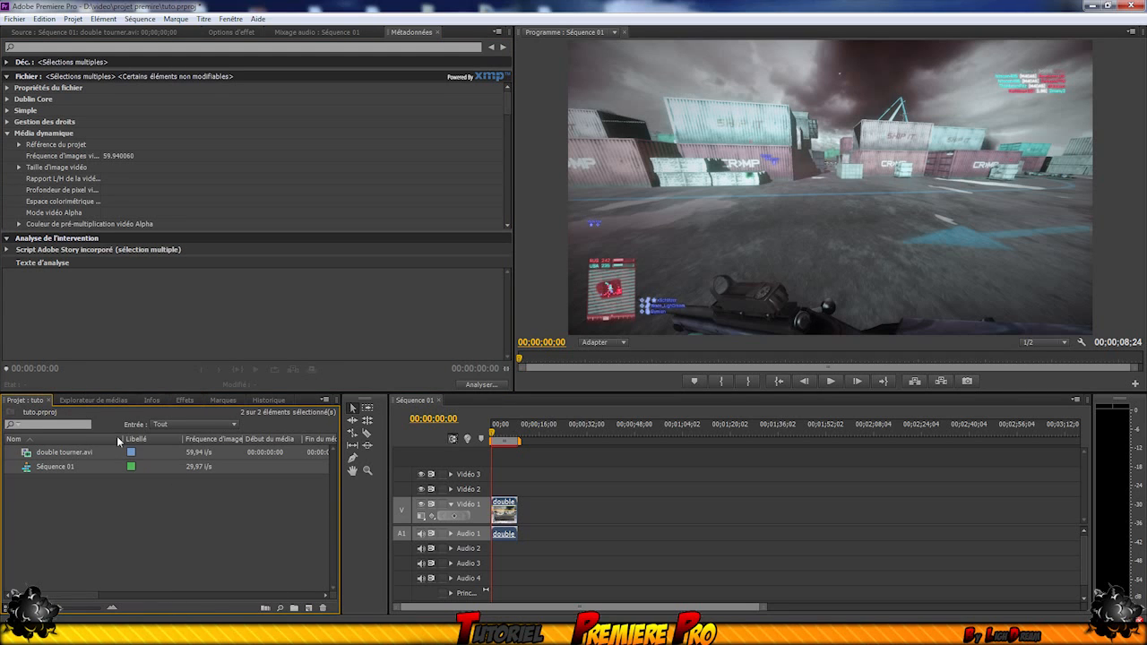
pyautogui.click(86, 399)
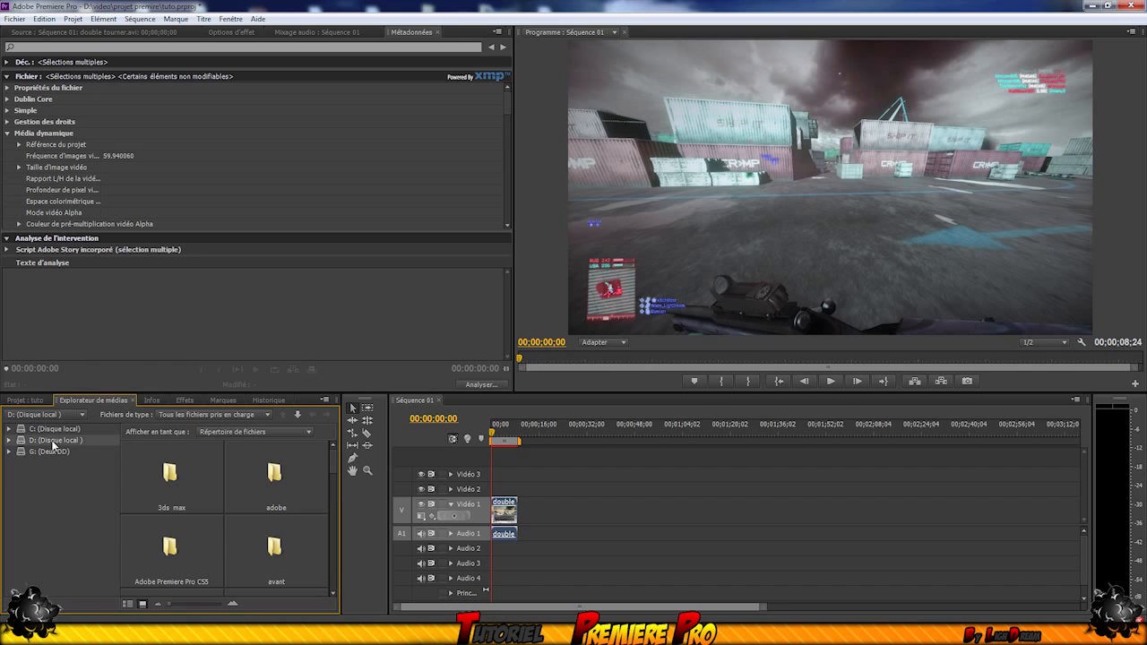
pyautogui.doubleClick(166, 484)
pyautogui.doubleClick(168, 475)
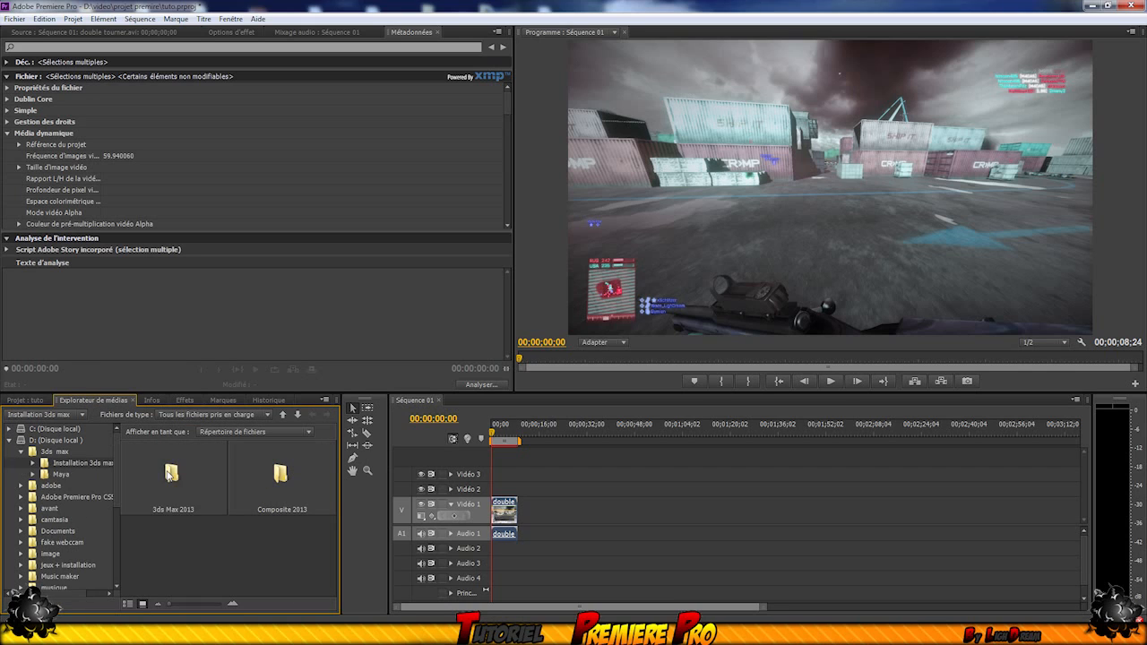
pyautogui.doubleClick(169, 475)
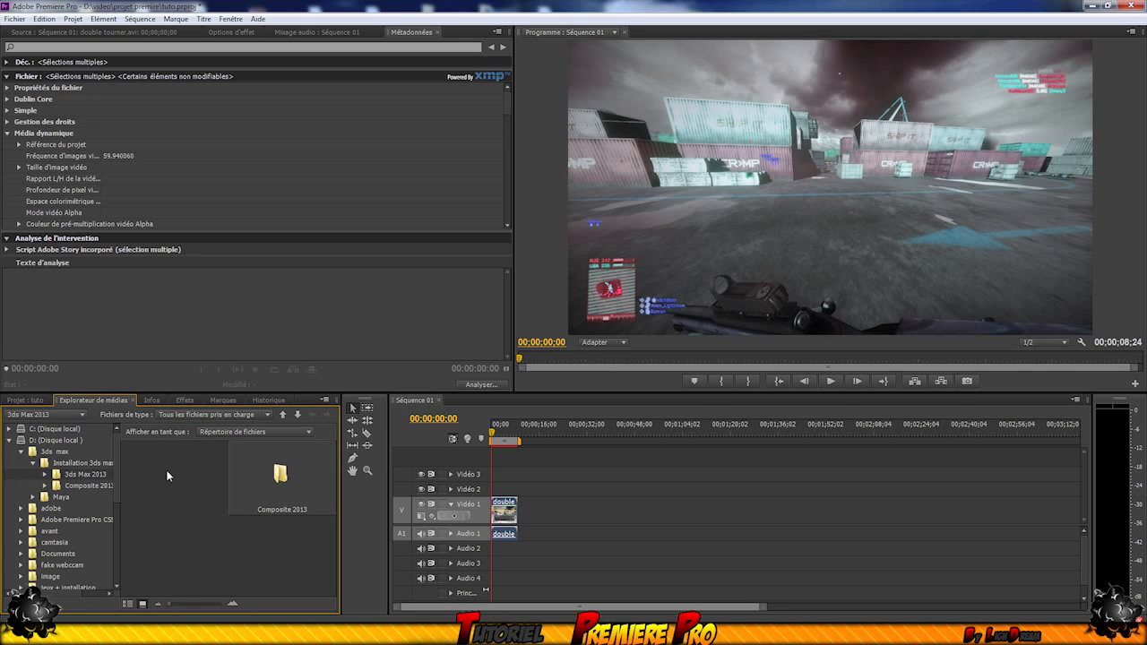
pyautogui.click(11, 440)
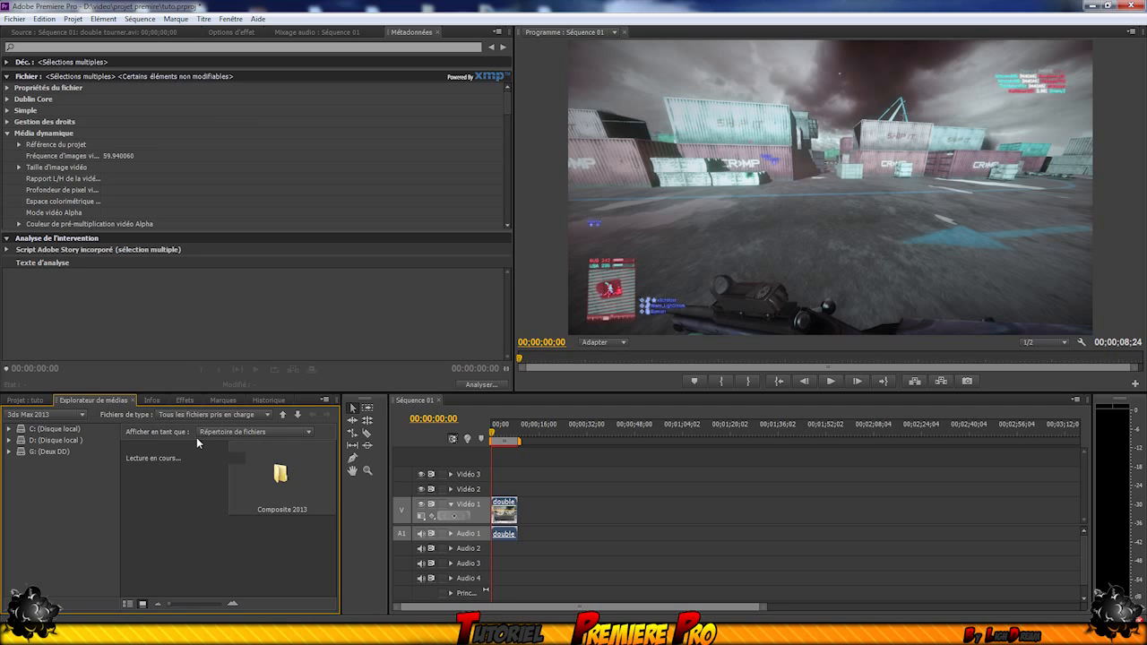
# Import the video Sans titre.avi from the Montage clip folder in the Windows video library into the project
pyautogui.click(174, 632)
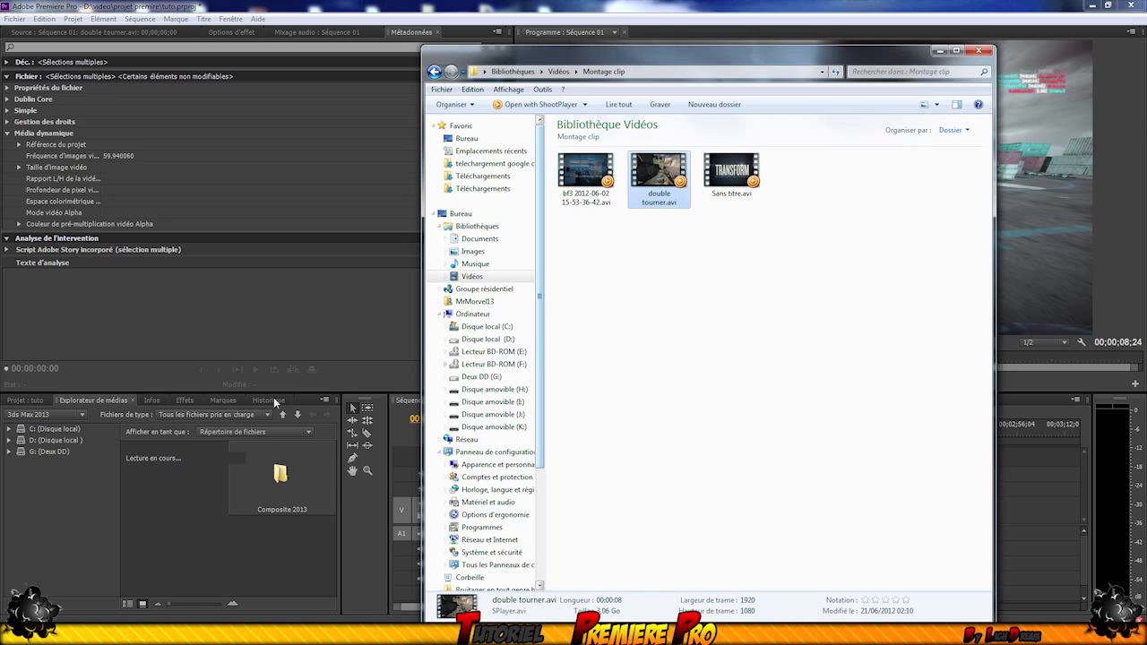
pyautogui.click(25, 399)
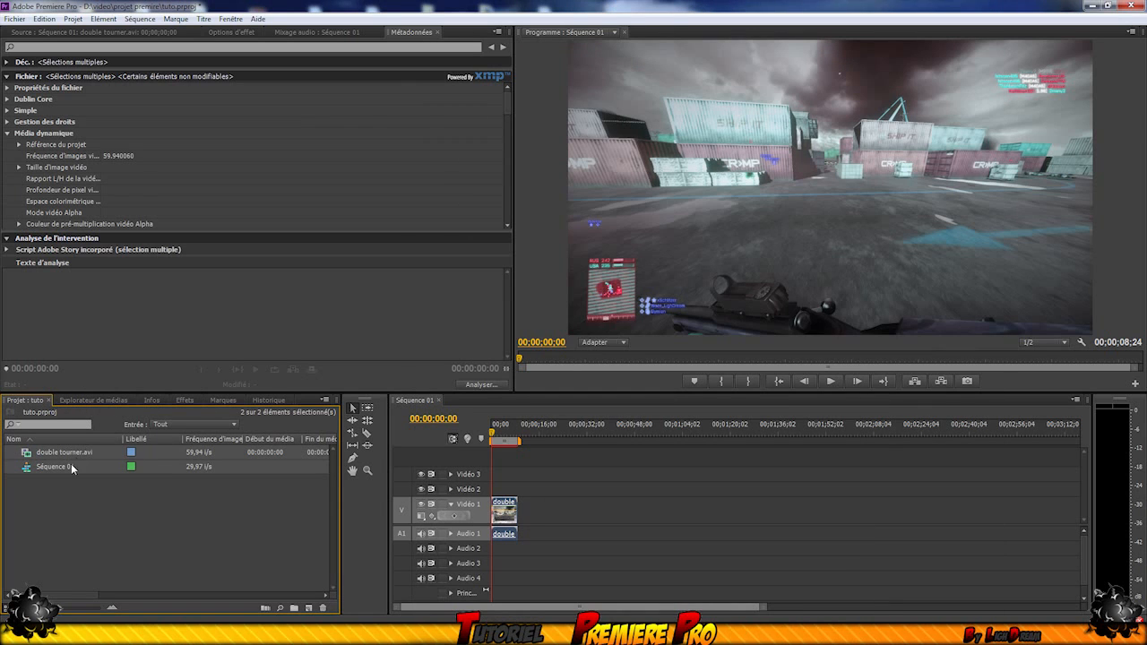
pyautogui.click(174, 632)
pyautogui.moveTo(732, 170); pyautogui.dragTo(399, 536)
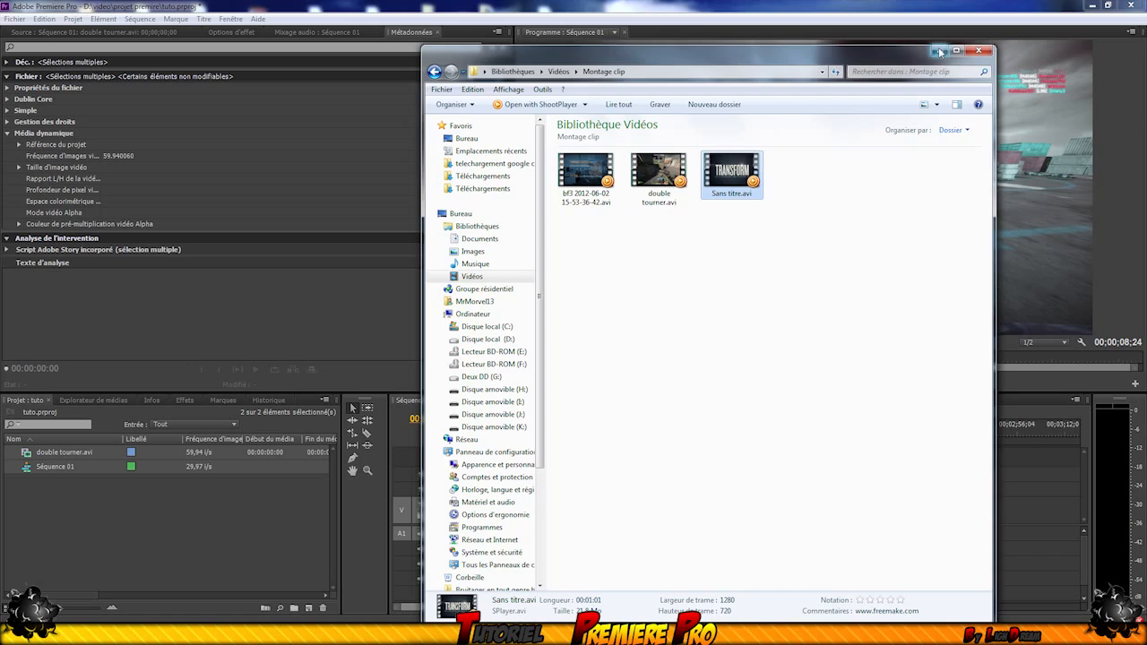
pyautogui.click(938, 51)
# Review the effect categories, the markers, the project's edit history and the editing tools
pyautogui.click(178, 401)
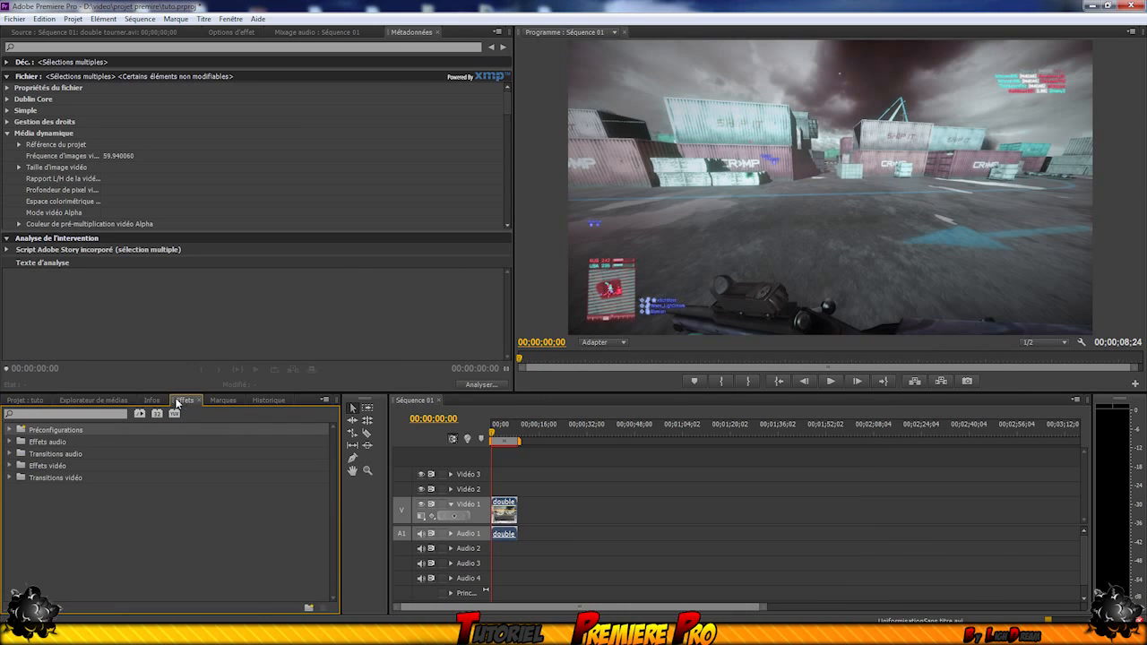
pyautogui.click(214, 401)
pyautogui.click(266, 401)
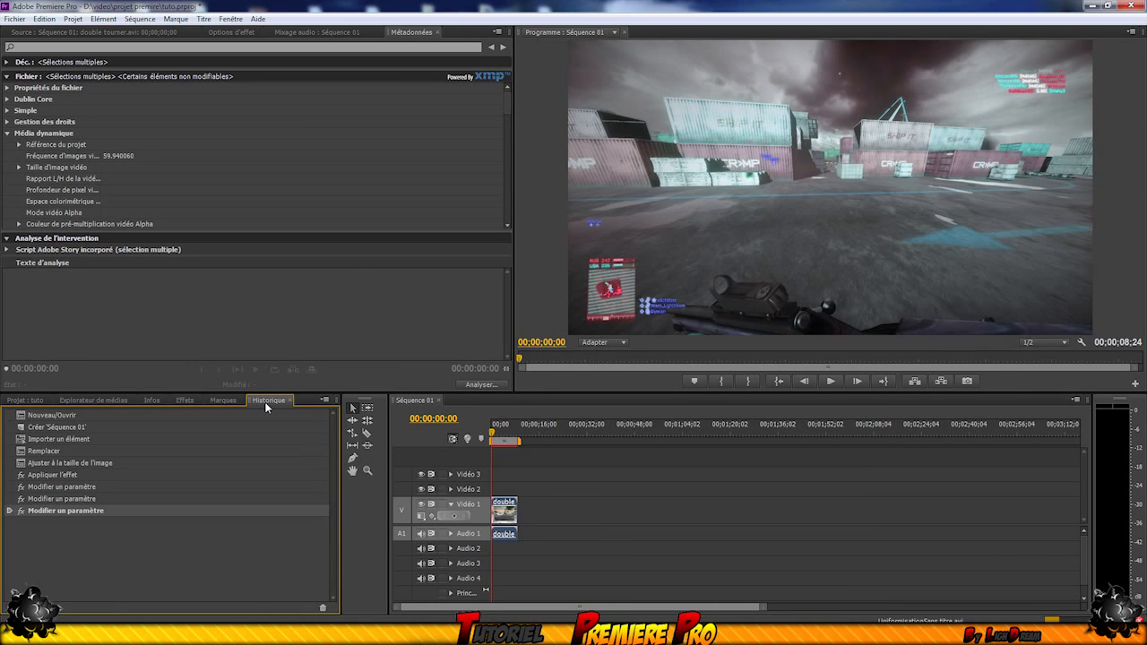
pyautogui.click(360, 494)
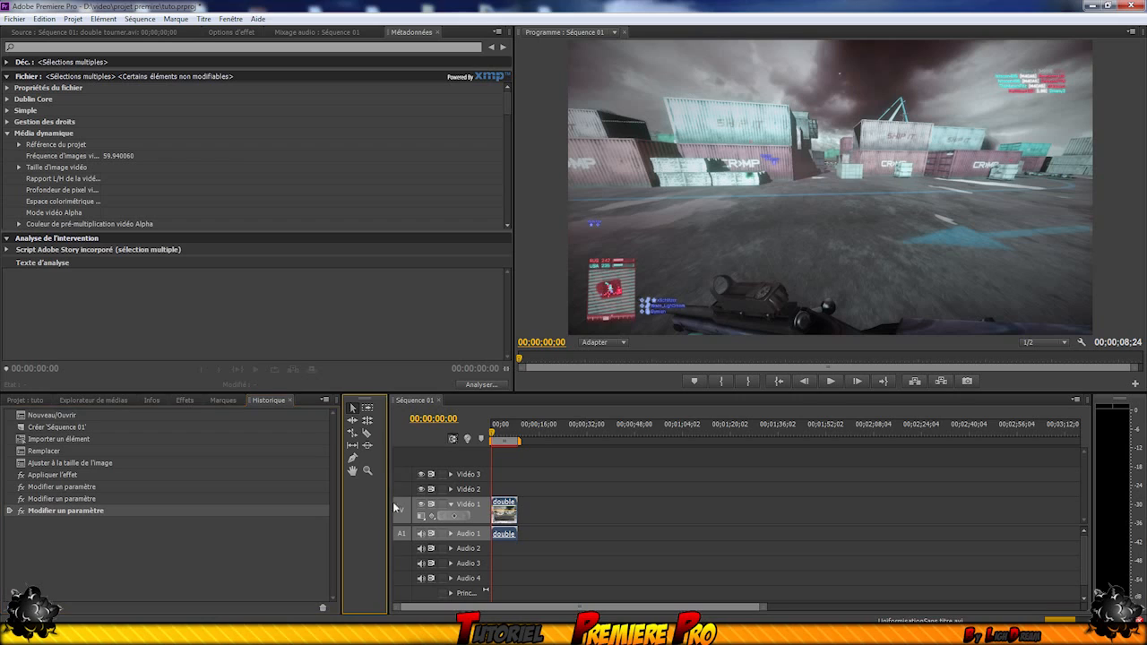
# Try splitting the double tourner.avi clip with the Razor tool at about 00;00;01;06, and undo the cut
pyautogui.click(366, 435)
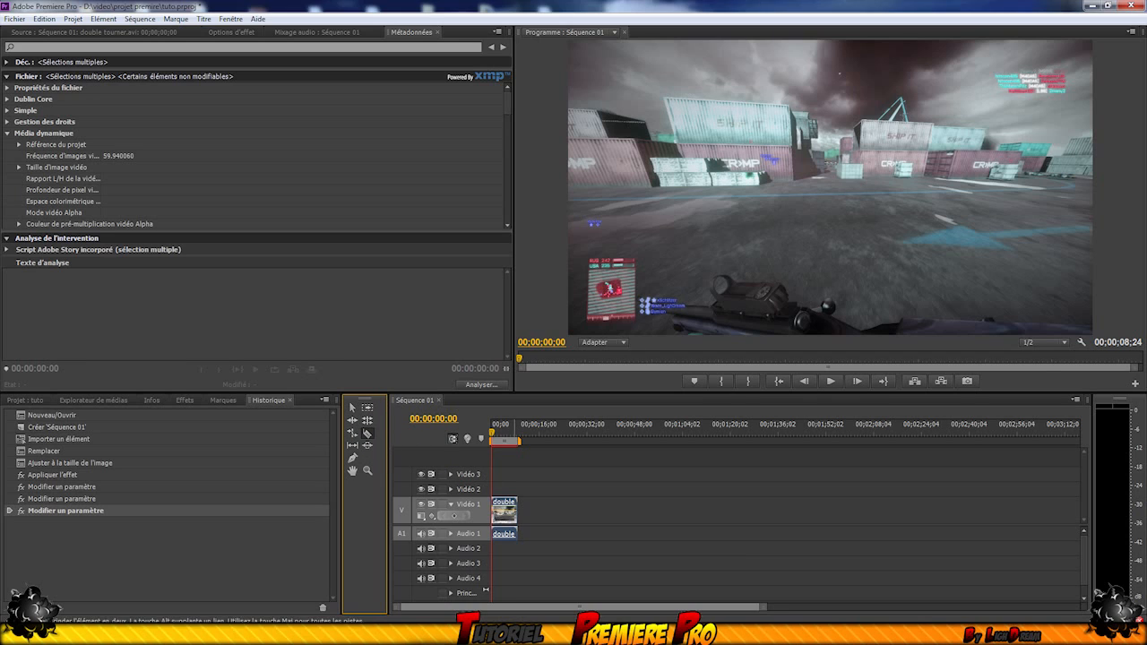
pyautogui.moveTo(769, 608); pyautogui.dragTo(449, 608)
pyautogui.press('-')
pyautogui.press('-')
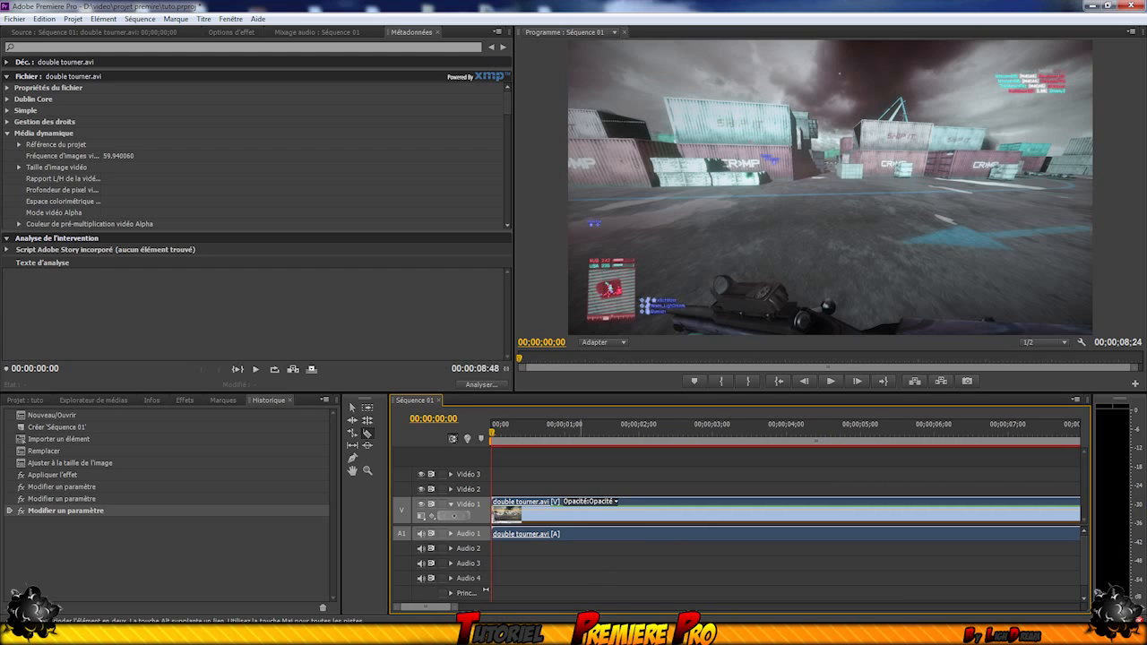
pyautogui.click(579, 515)
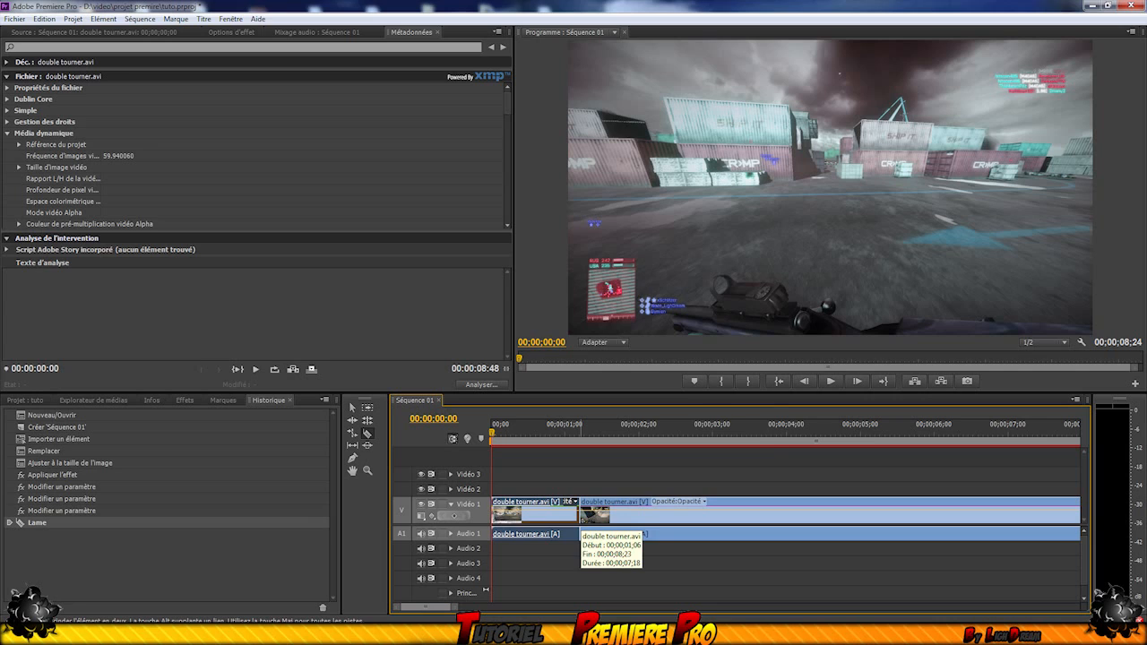
pyautogui.rightClick(579, 518)
pyautogui.press('Escape')
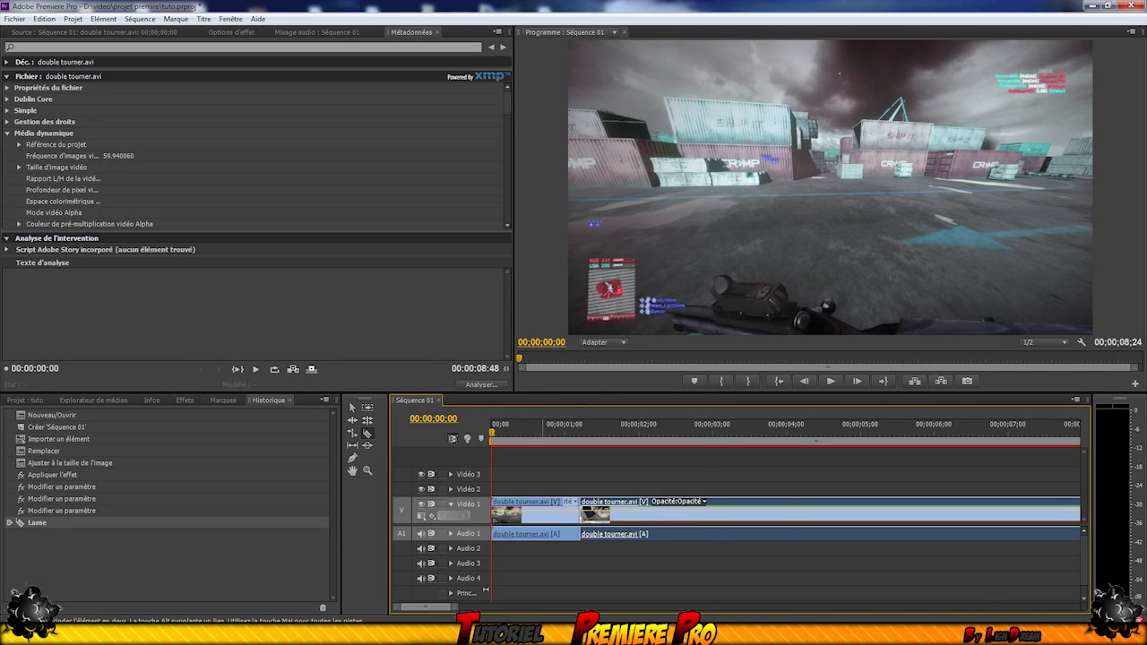
pyautogui.hotkey('ctrl', 'z')
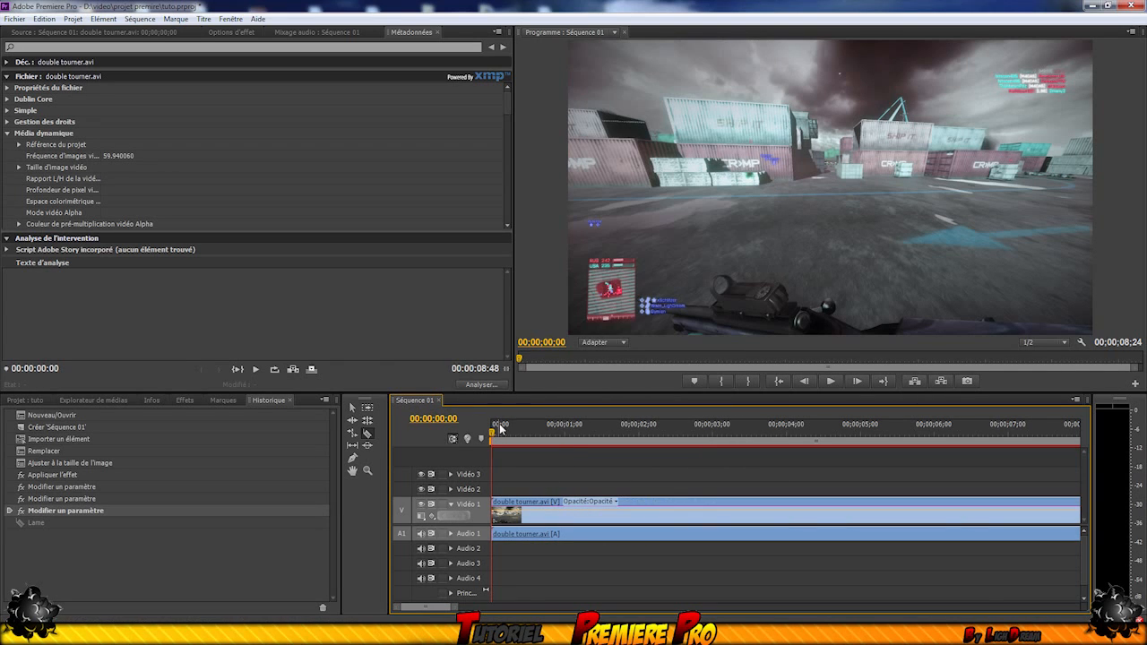
# Split the double tourner.avi clip at 00;00;02;09 and shift its second part along Vidéo 1 to leave a gap after the cut
pyautogui.moveTo(491, 436); pyautogui.dragTo(661, 442)
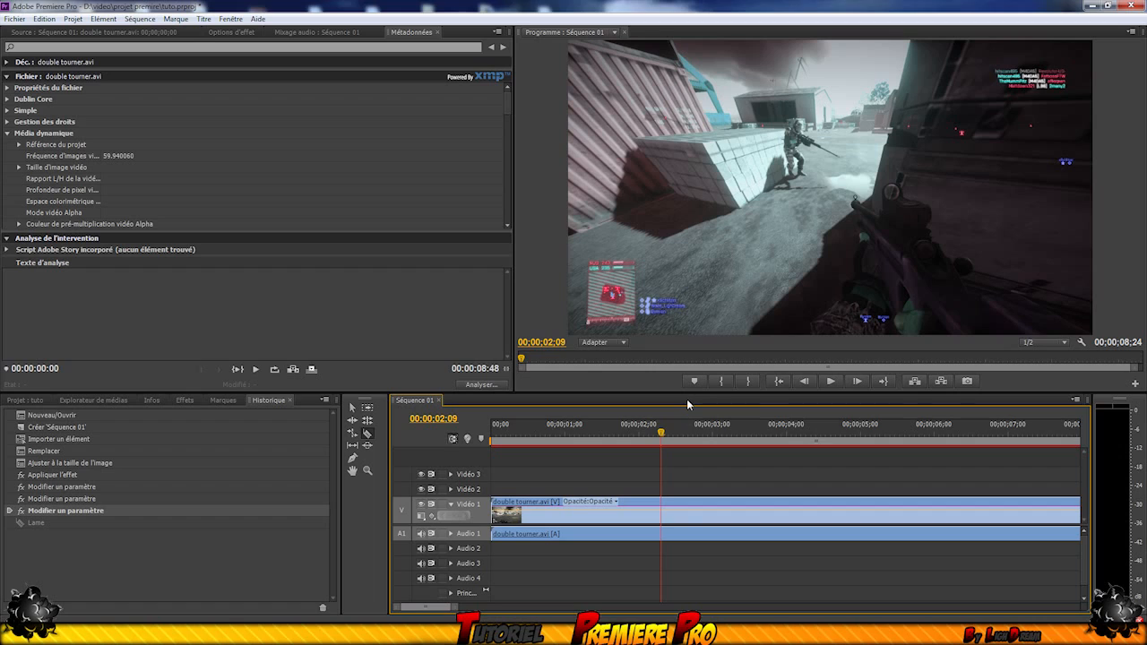
pyautogui.hotkey('ctrl', 'k')
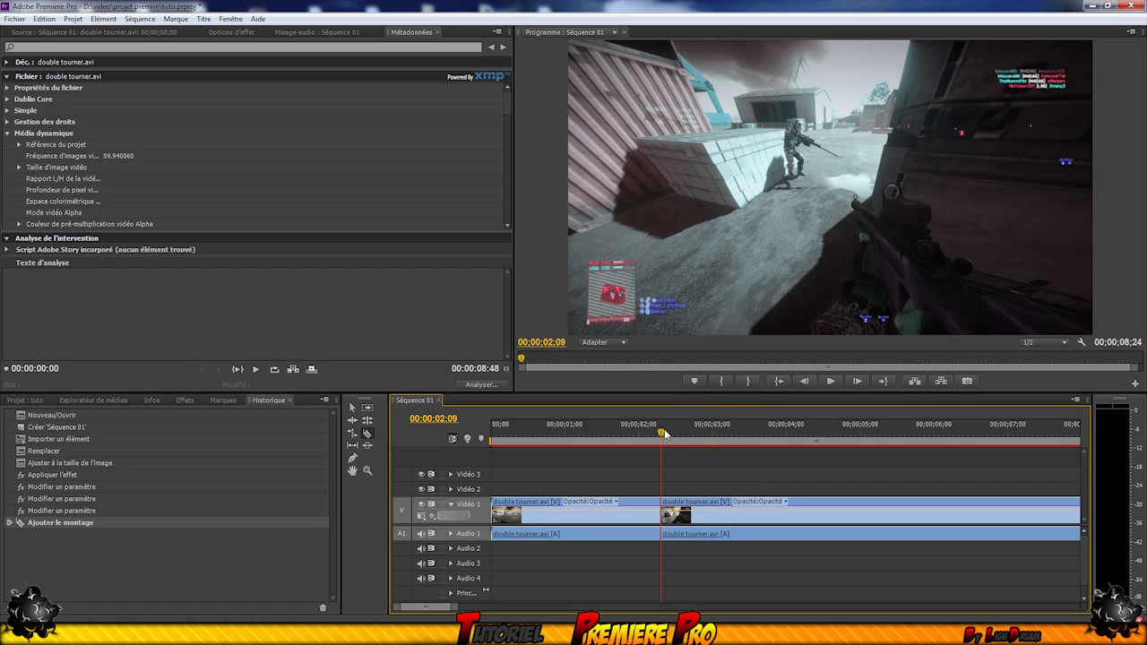
pyautogui.click(352, 408)
pyautogui.moveTo(695, 520); pyautogui.dragTo(788, 515)
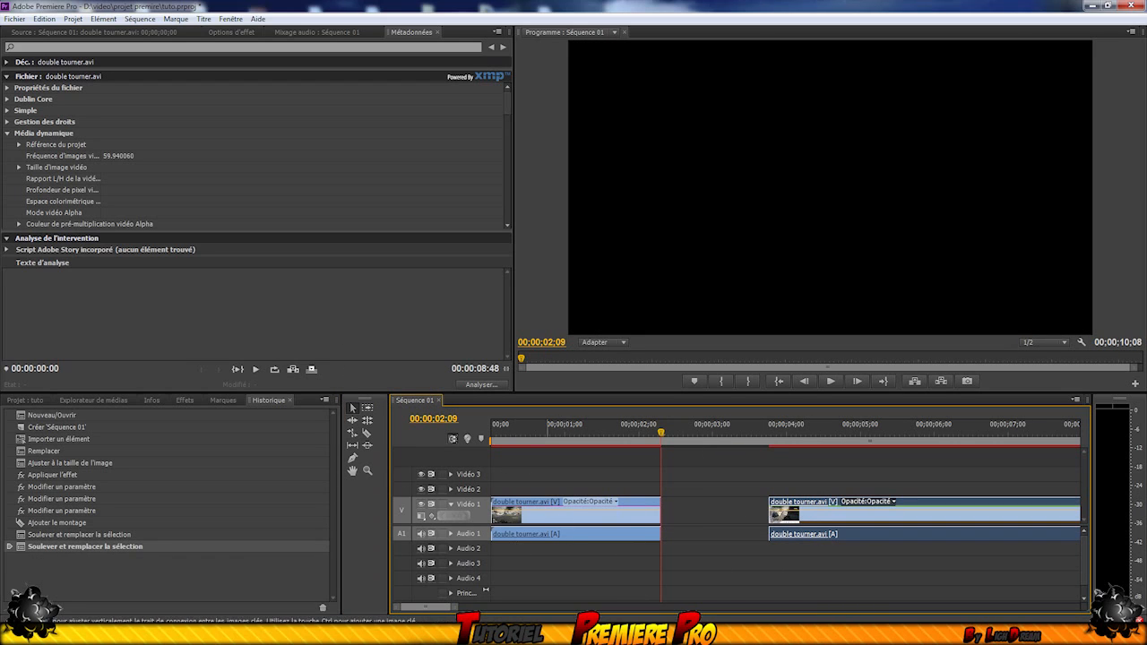